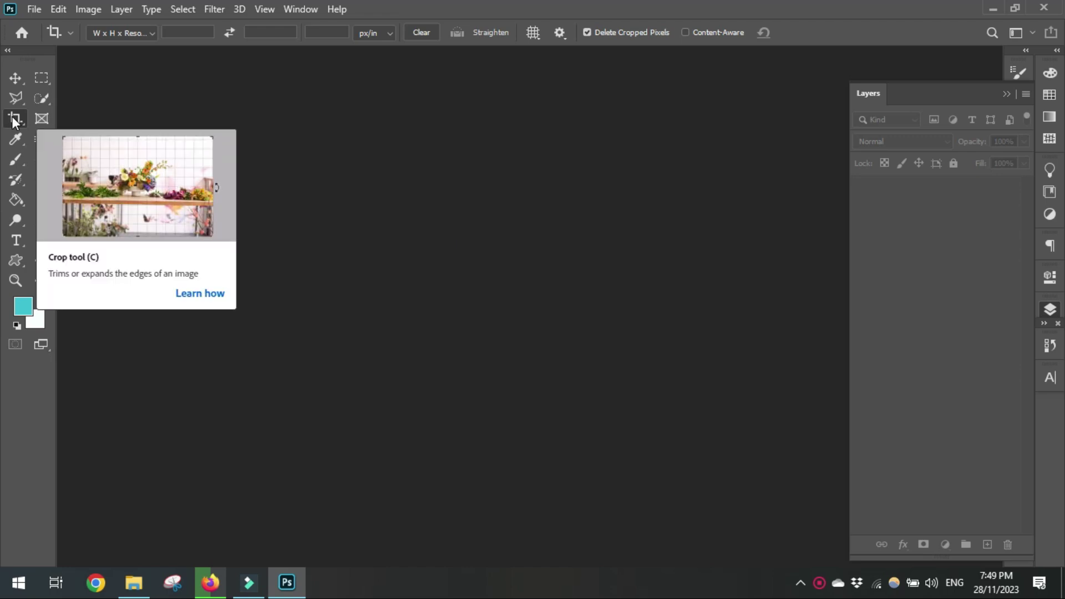
# Step: Open the portrait photo janko-ferlic-G-jo31ESuRE-unsplash.jpg from the Downloads folder
pyautogui.click(541, 185)
pyautogui.doubleClick(531, 169)
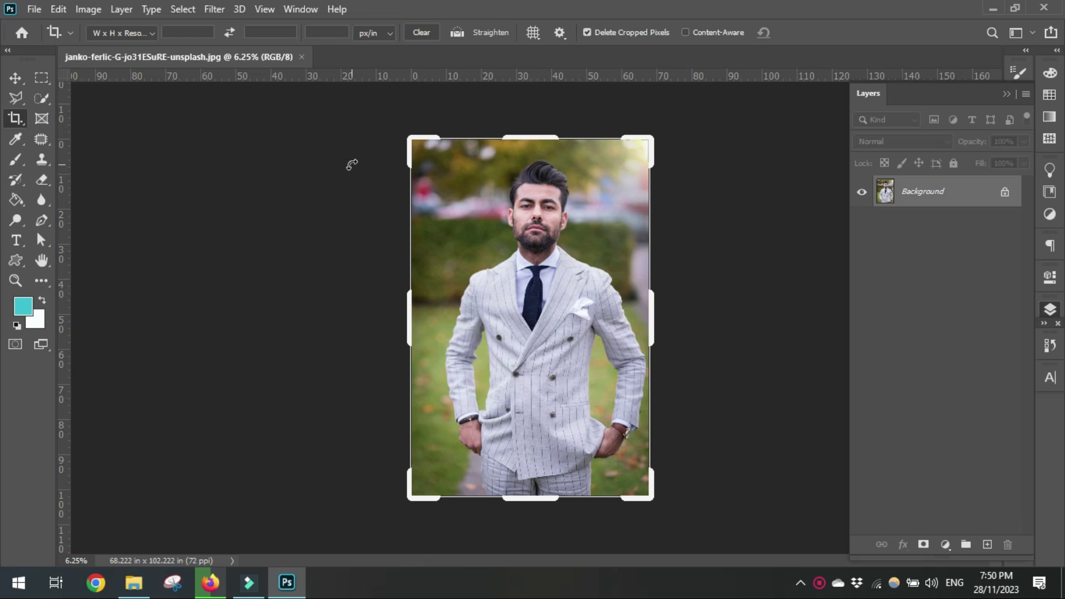
pyautogui.scroll(1, 563, 204)
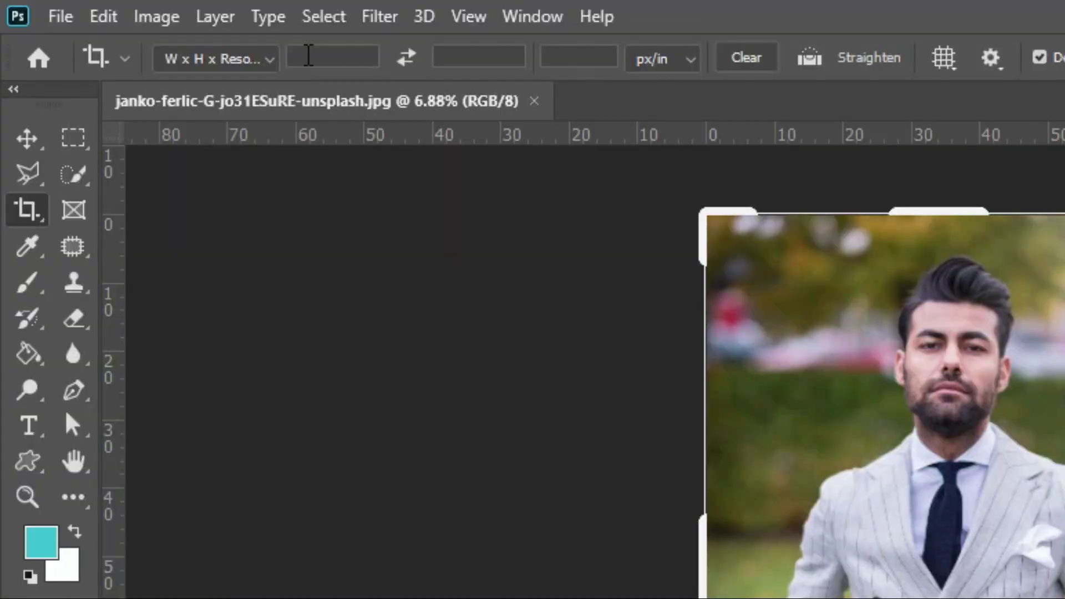
# Step: Examine the Crop tool's width, height and resolution settings, its resolution units and its list of ratio presets
pyautogui.click(172, 30)
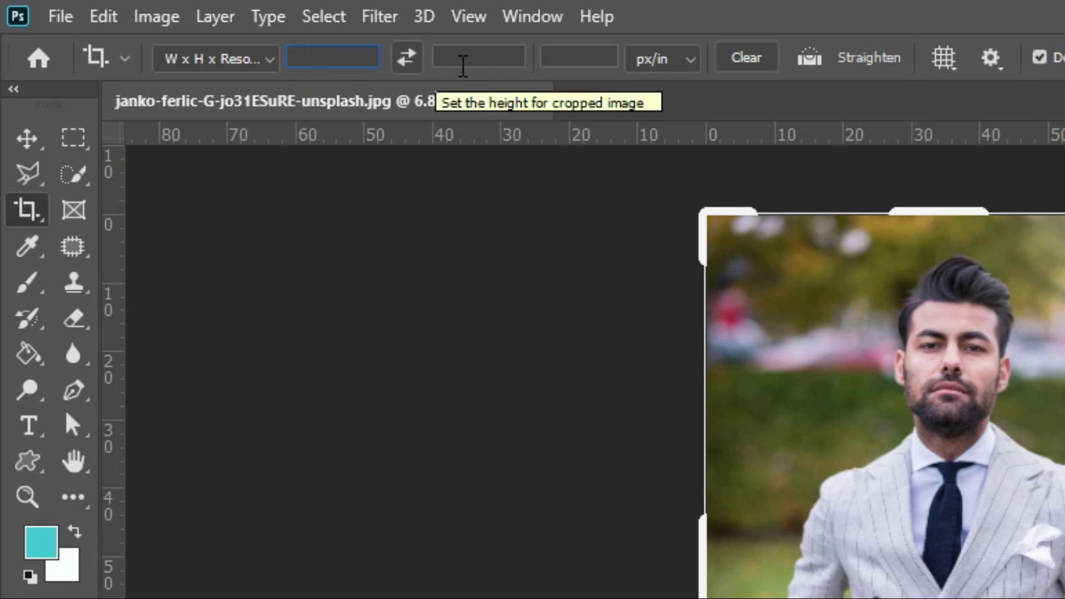
pyautogui.click(459, 58)
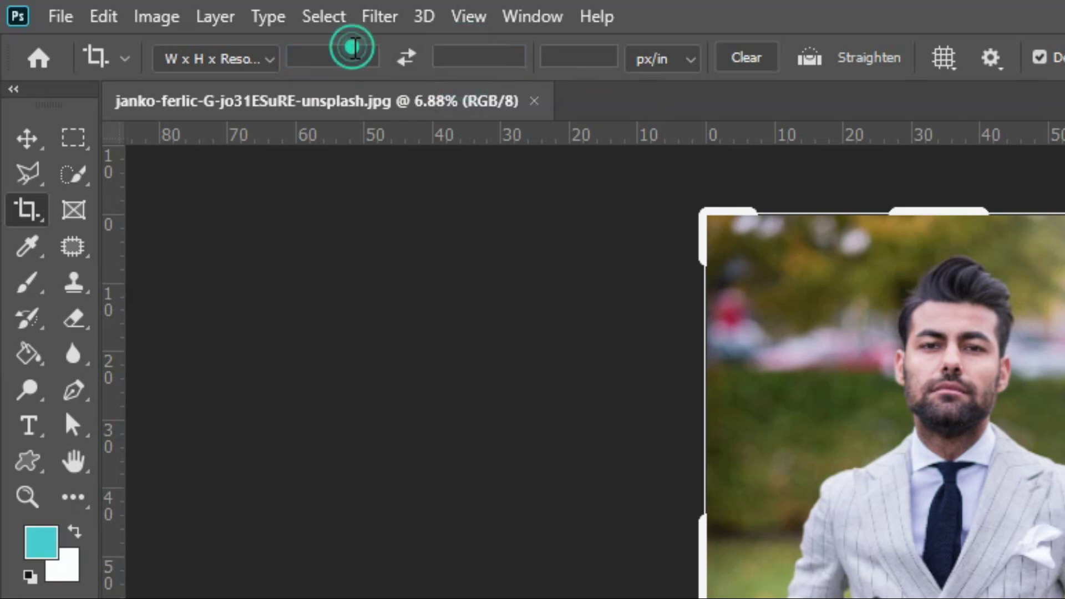
pyautogui.click(572, 58)
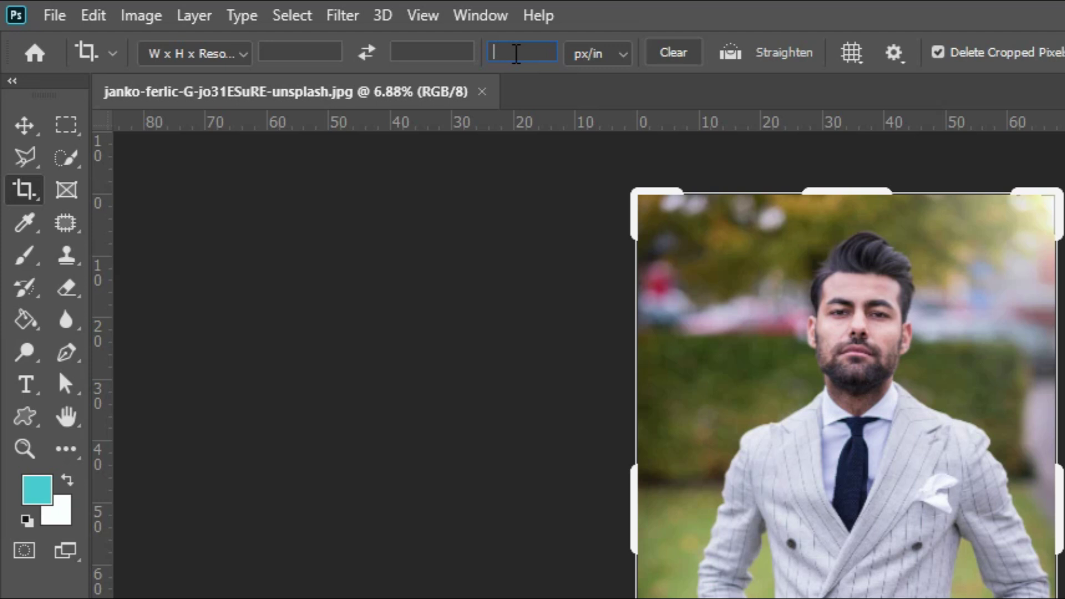
pyautogui.click(621, 55)
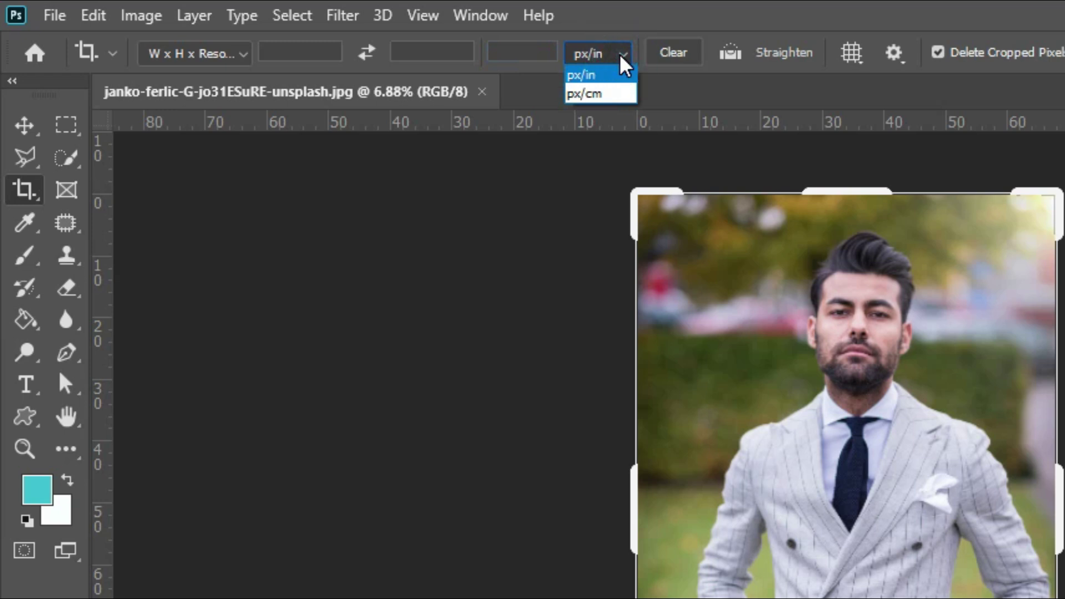
pyautogui.click(621, 75)
pyautogui.click(615, 53)
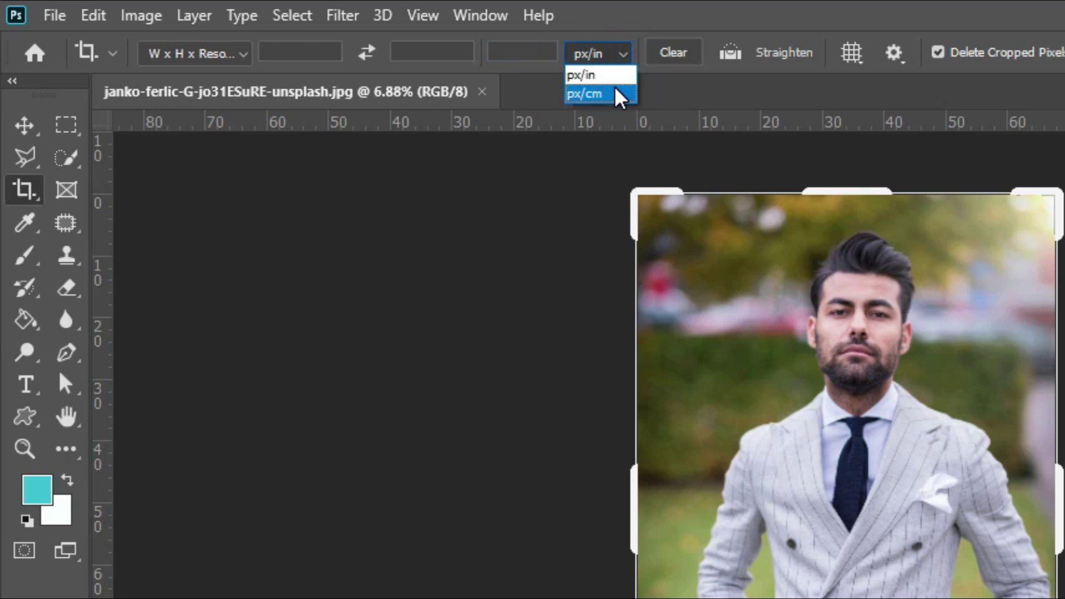
pyautogui.click(622, 63)
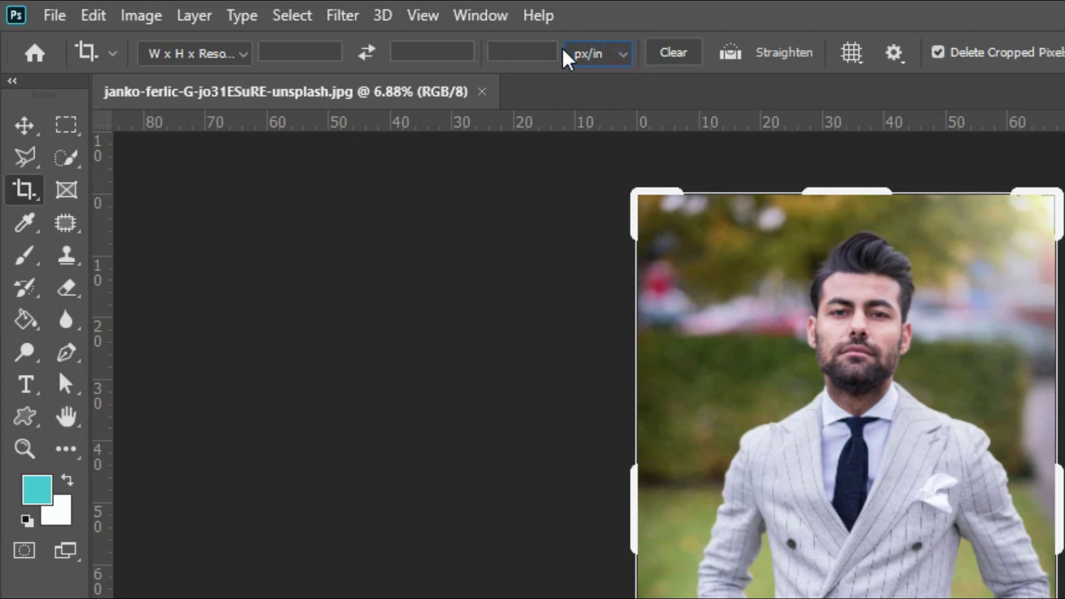
pyautogui.click(235, 52)
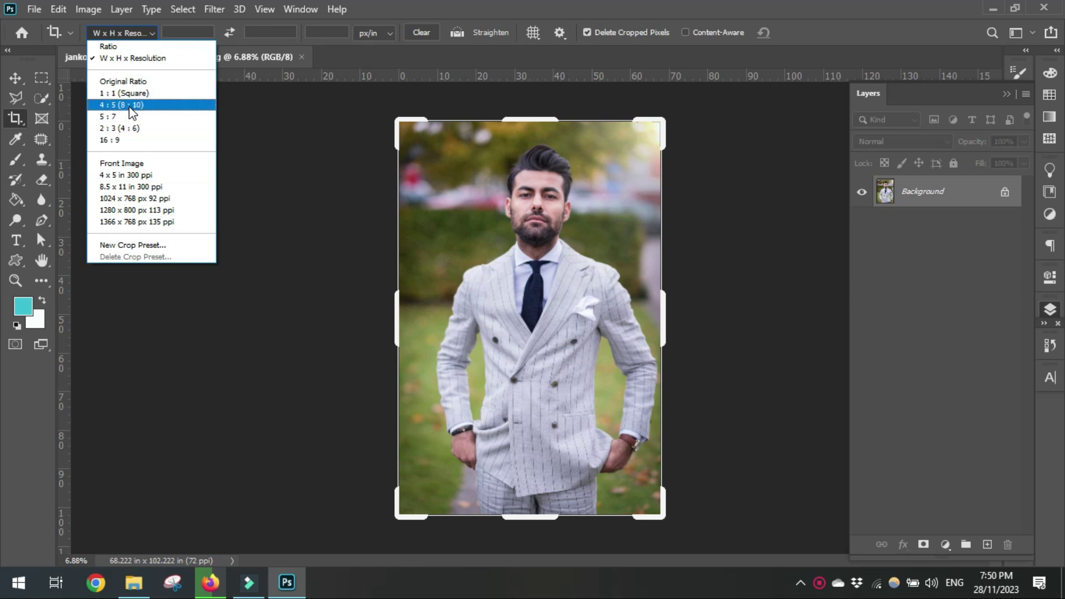
# Step: Set the crop size to 4 in wide by 6 in high at a resolution of 300 px/in
pyautogui.click(174, 33)
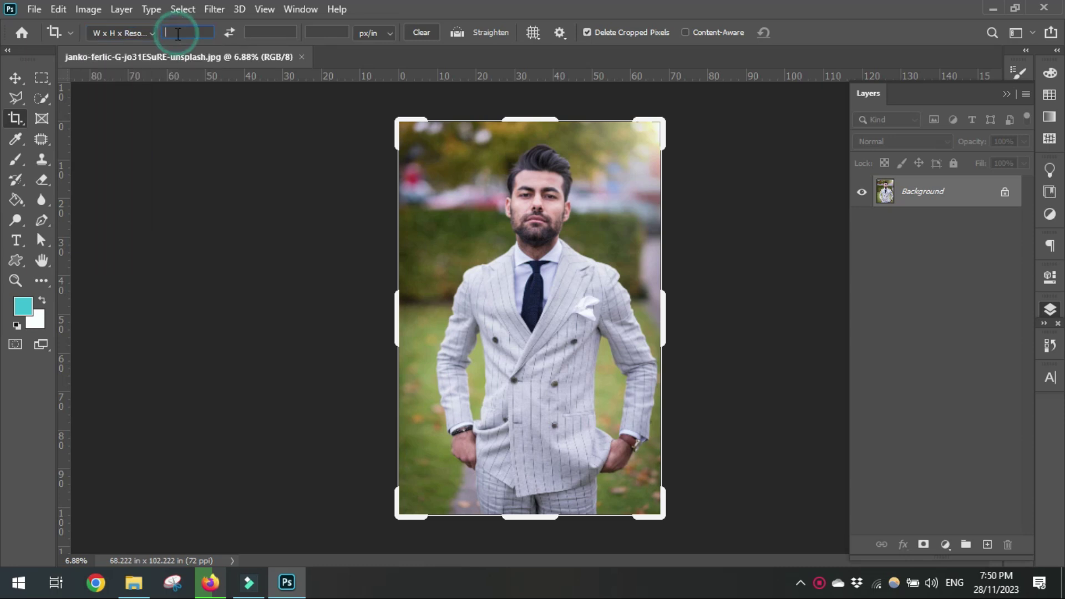
pyautogui.write('4')
pyautogui.press('Tab')
pyautogui.write('6')
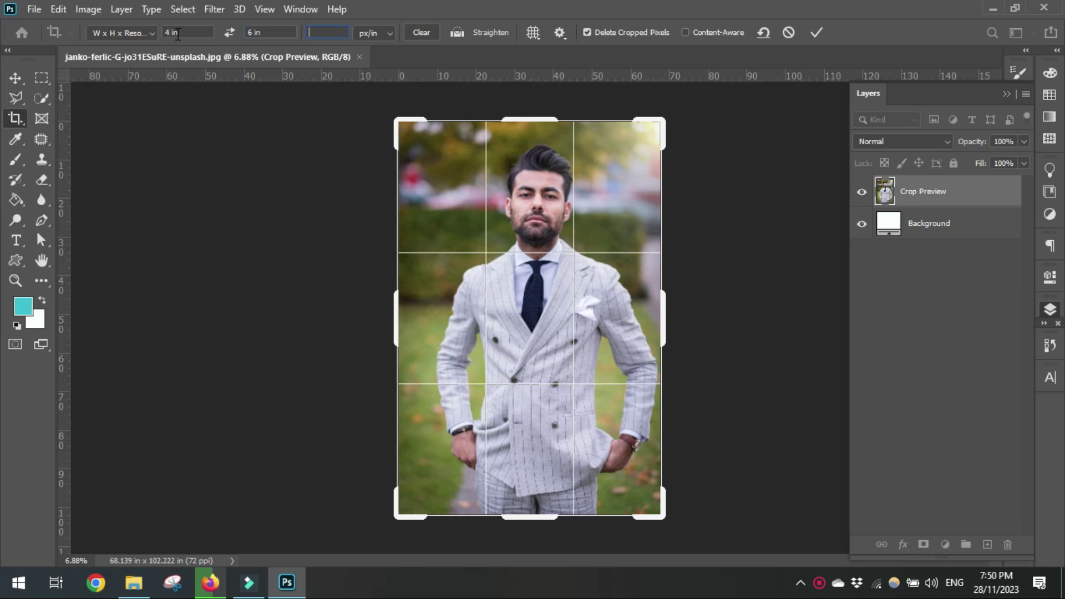
pyautogui.write('300')
# Step: Shrink the crop frame around the man to about 62.5 by 93.75 in
pyautogui.moveTo(397, 117); pyautogui.dragTo(419, 107)
pyautogui.moveTo(667, 118); pyautogui.dragTo(660, 117)
pyautogui.moveTo(402, 509); pyautogui.dragTo(426, 508)
pyautogui.hotkey('ctrl', 'r')
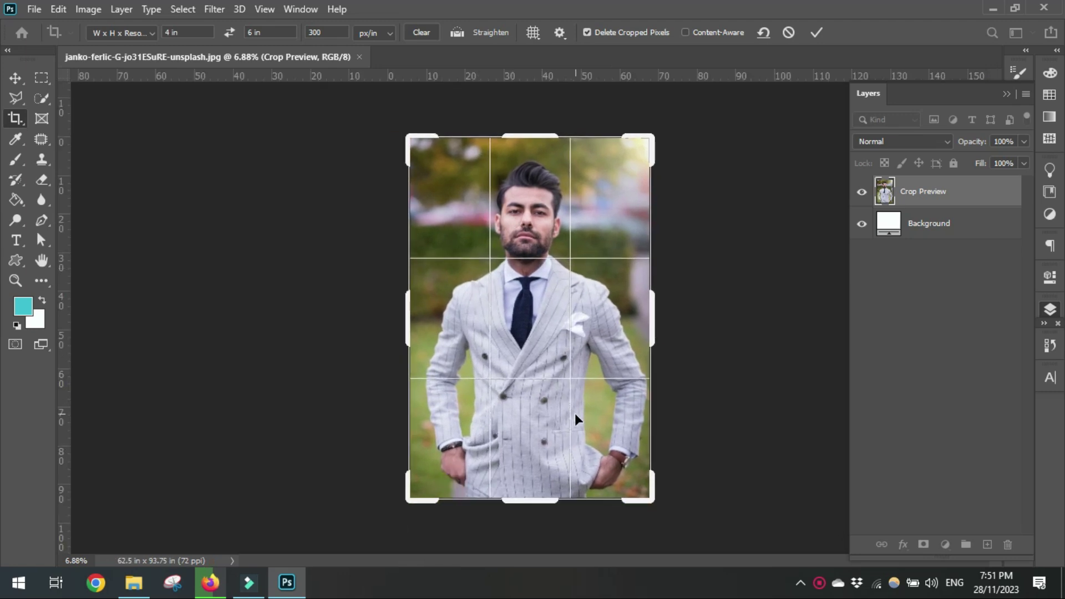
# Step: Tighten the crop frame to about 60.3 by 90.5 in with the man centred, and apply the crop
pyautogui.moveTo(531, 337); pyautogui.dragTo(526, 330)
pyautogui.moveTo(408, 138); pyautogui.dragTo(414, 143)
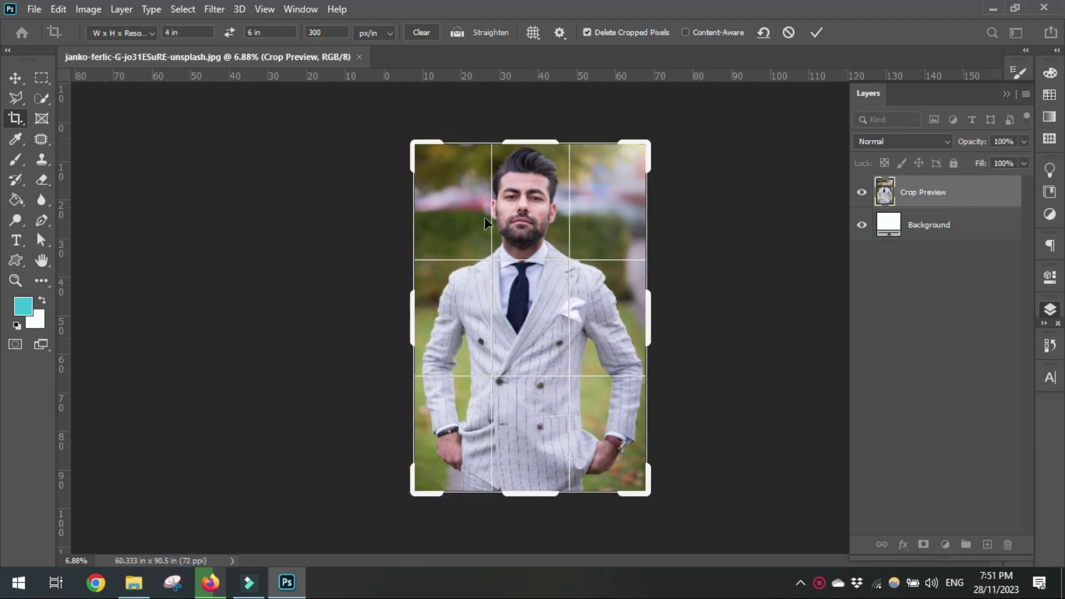
pyautogui.moveTo(527, 292)
pyautogui.mouseDown()
pyautogui.moveTo(524, 307)
pyautogui.moveTo(524, 298)
pyautogui.mouseUp()
pyautogui.hotkey('ctrl', 'r')
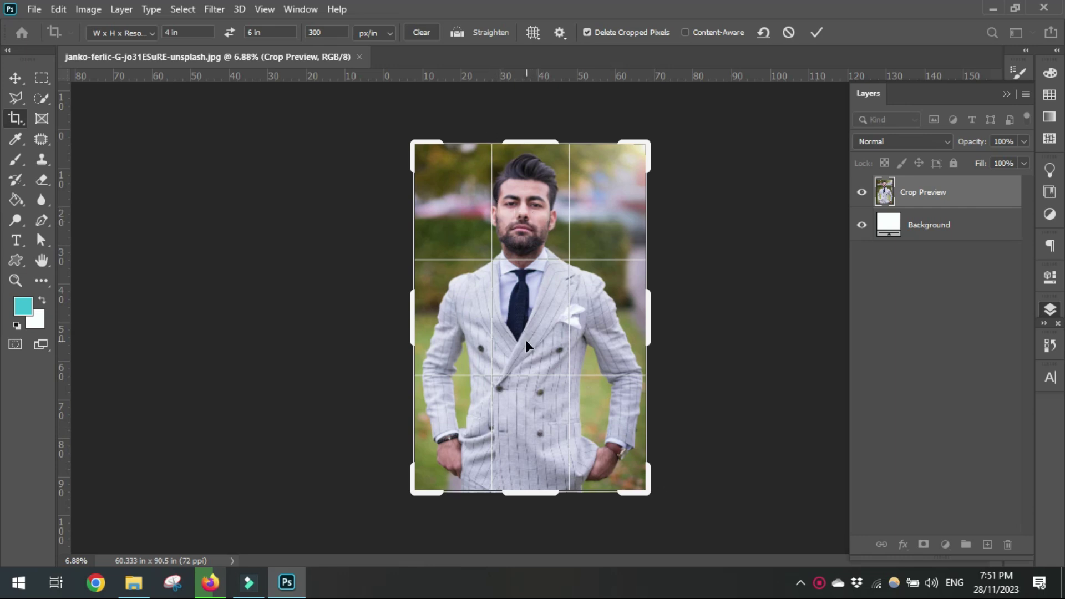
pyautogui.press('Return')
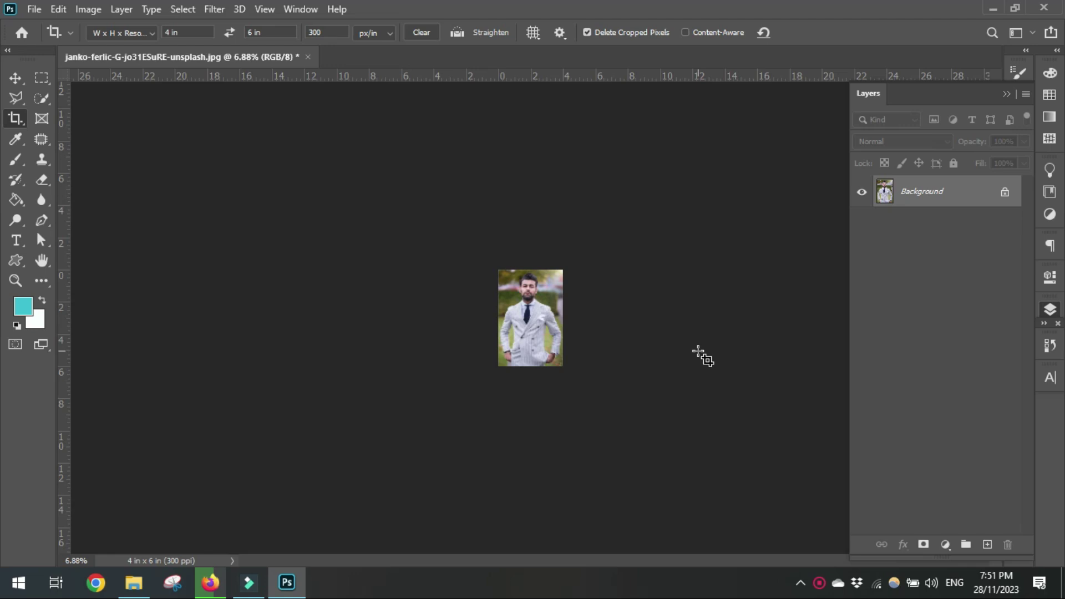
# Step: Inspect the cropped portrait at fitted size and close up around the face and suit
pyautogui.hotkey('ctrl', '0')
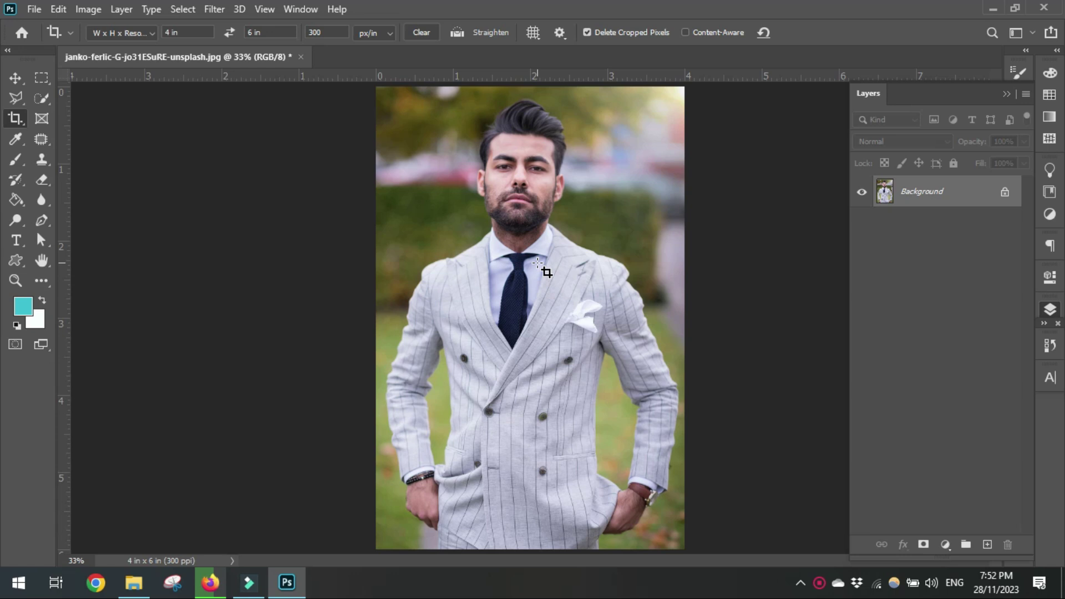
pyautogui.scroll(-1, 538, 263)
pyautogui.scroll(1, 538, 263)
pyautogui.scroll(5, 537, 263)
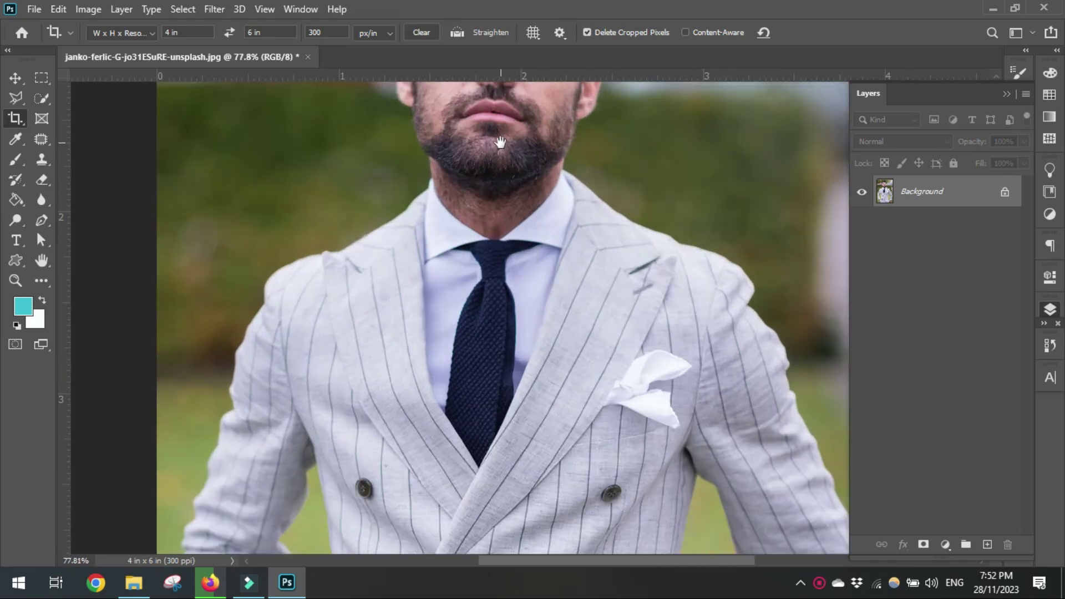
pyautogui.moveTo(500, 142); pyautogui.dragTo(500, 346)
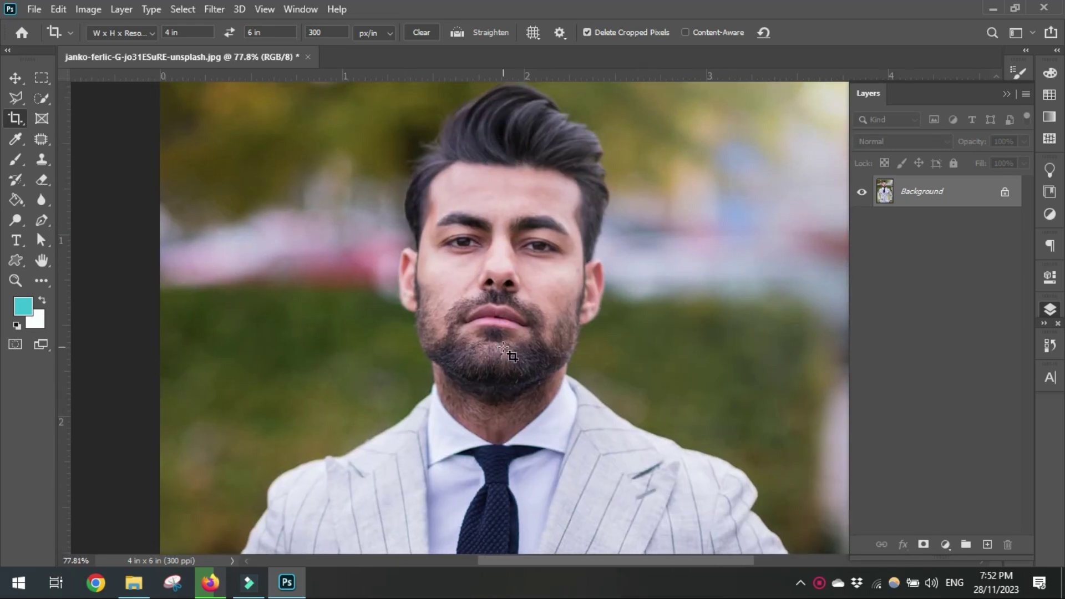
pyautogui.scroll(-3, 504, 349)
pyautogui.scroll(-3, 504, 348)
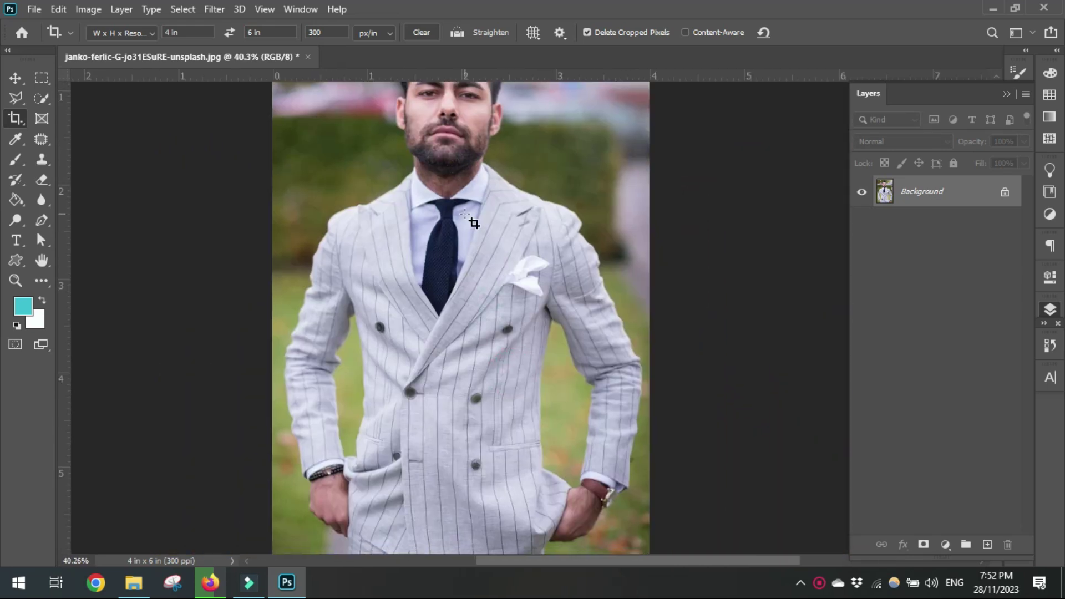
pyautogui.scroll(-1, 471, 219)
# Step: Switch to the Perspective Crop tool and replace the open portrait with online-computer-in-hindi-min.jpg from Downloads
pyautogui.rightClick(21, 118)
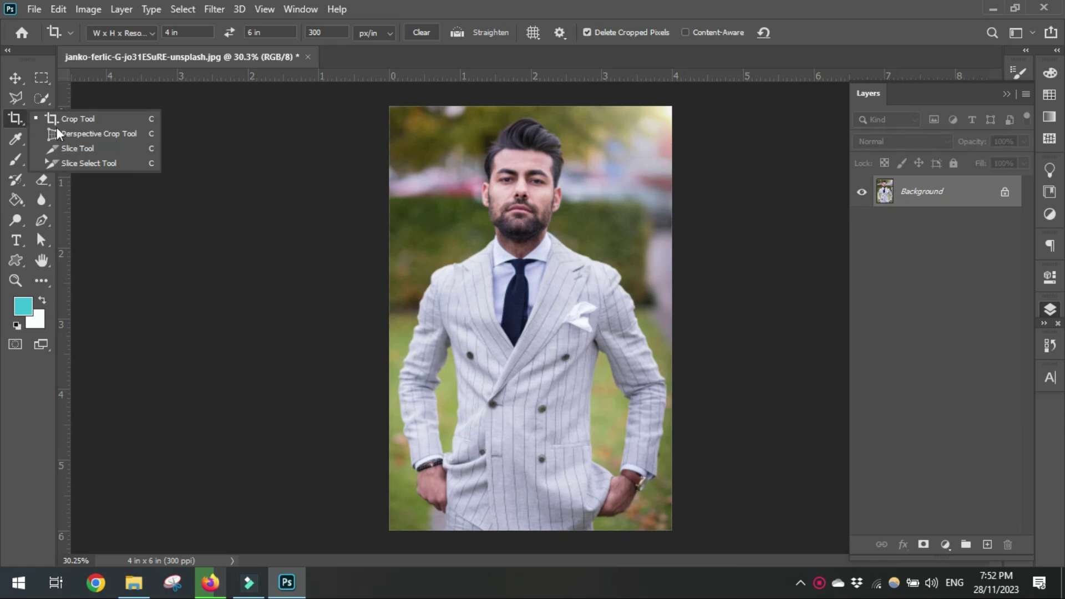
pyautogui.click(131, 133)
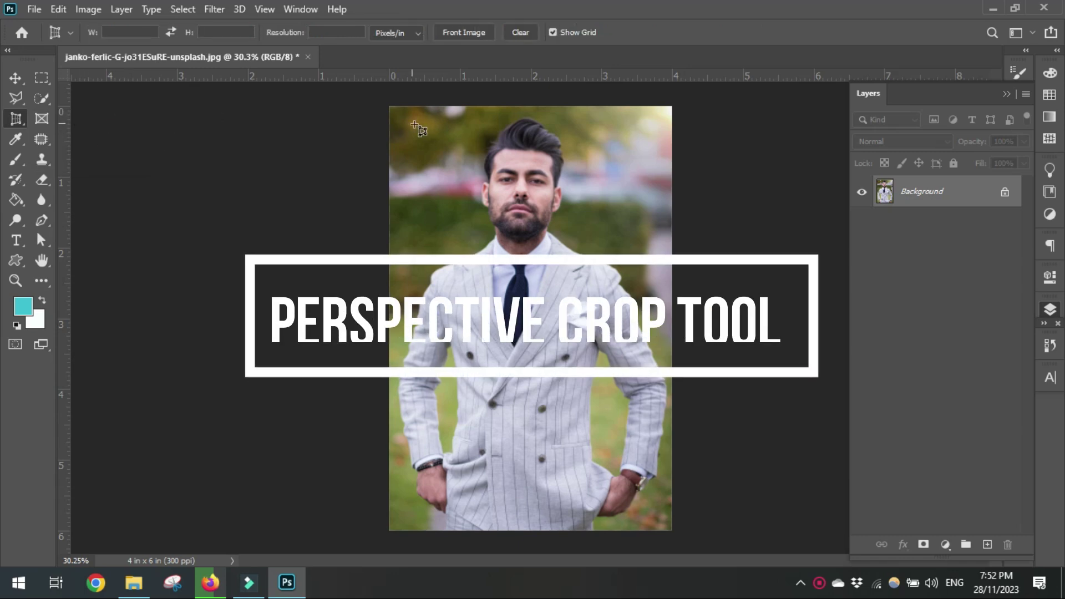
pyautogui.hotkey('ctrl', 'w')
pyautogui.click(537, 225)
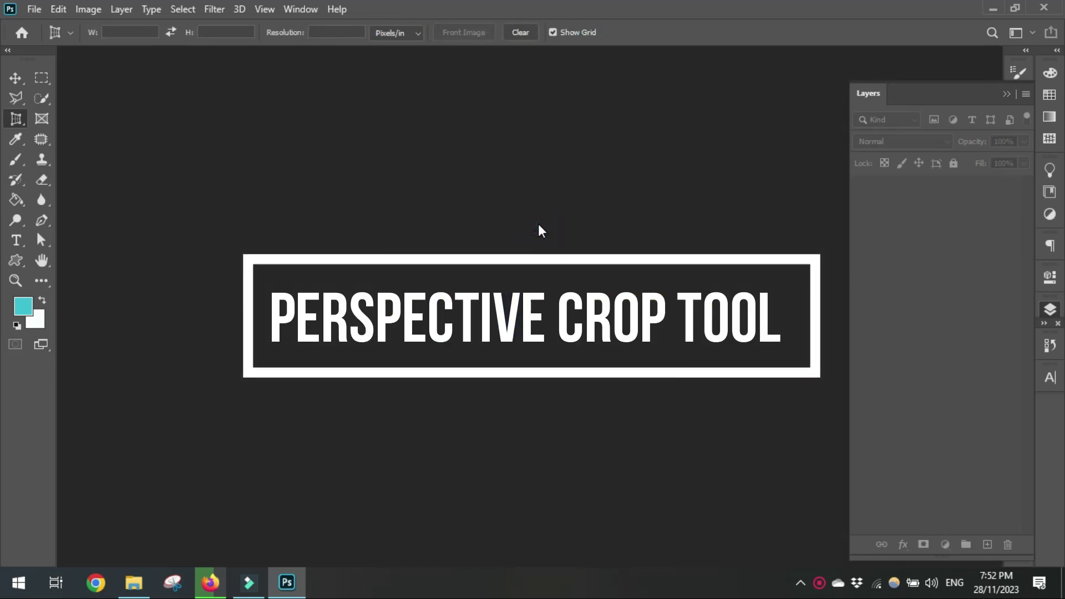
pyautogui.doubleClick(511, 225)
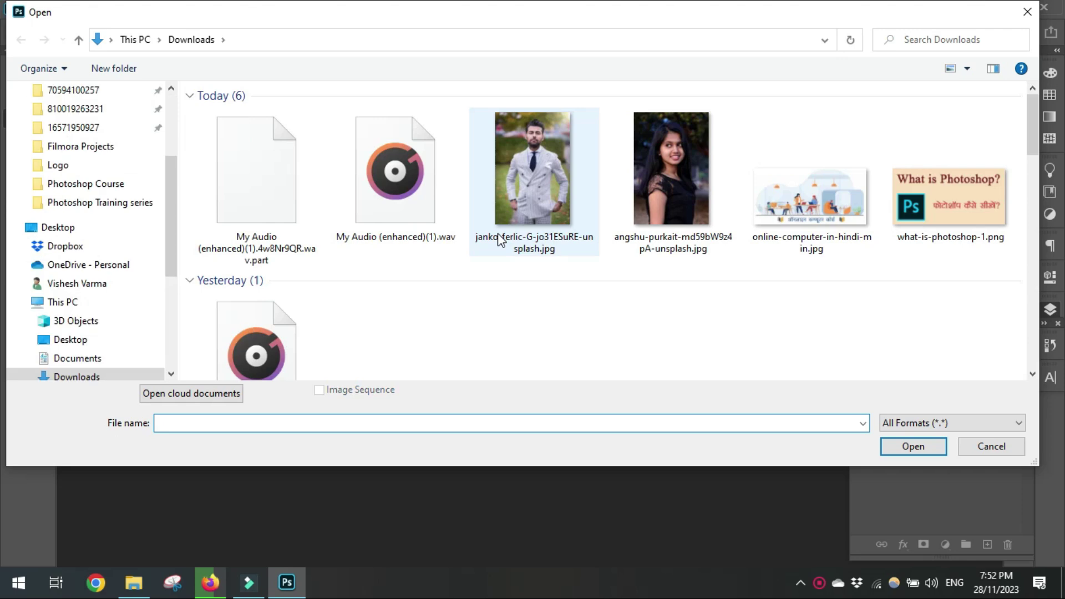
pyautogui.doubleClick(757, 243)
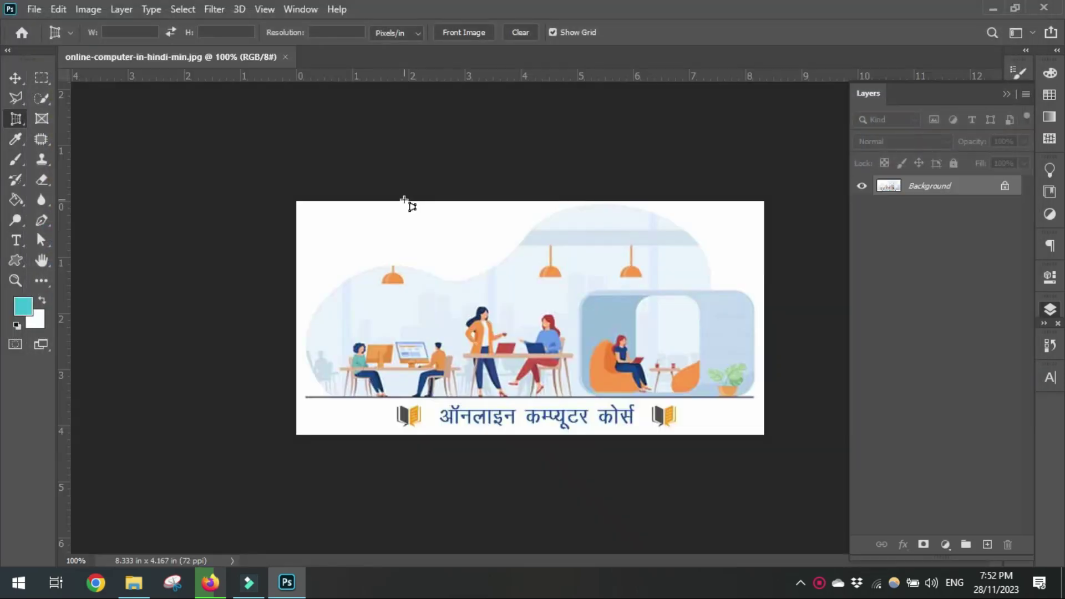
# Step: Collapse the Layers panel to free up the canvas and duplicate the Background layer
pyautogui.press('v')
pyautogui.scroll(2, 566, 265)
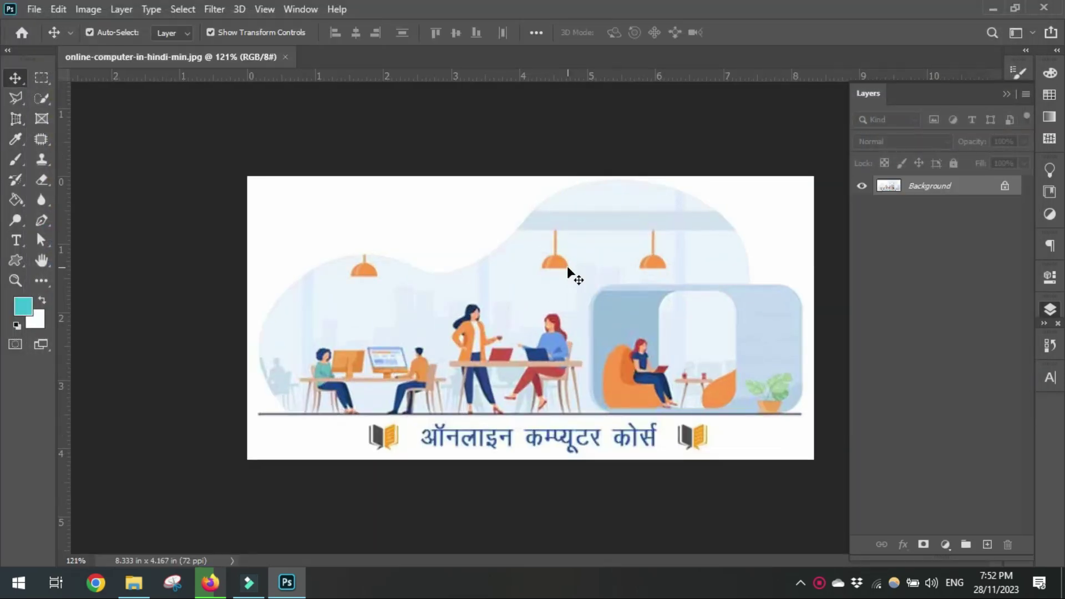
pyautogui.click(1006, 93)
pyautogui.scroll(1, 941, 236)
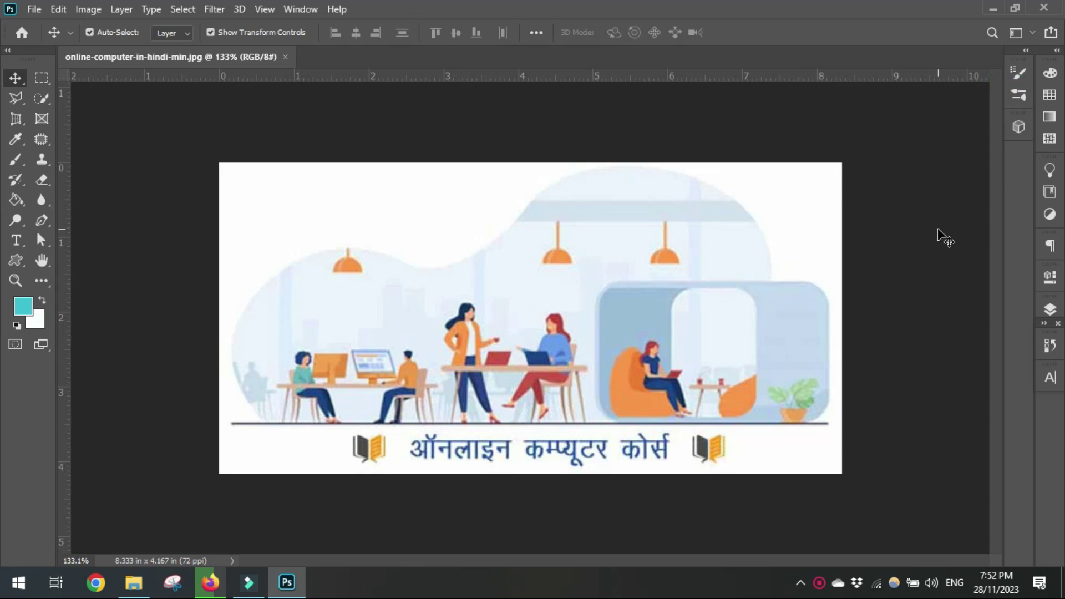
pyautogui.press('ctrl')
pyautogui.hotkey('ctrl', 'j')
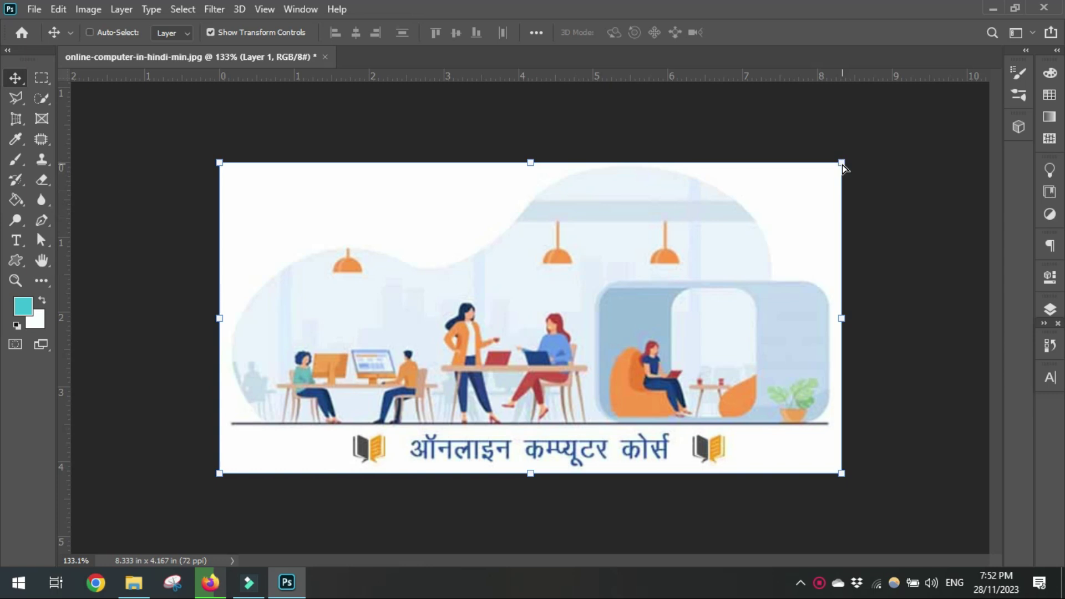
# Step: Distort the layer copy by pulling its two upper corners inward into a trapezoid, set against a dark teal background
pyautogui.click(841, 163)
pyautogui.moveTo(814, 189); pyautogui.dragTo(793, 183)
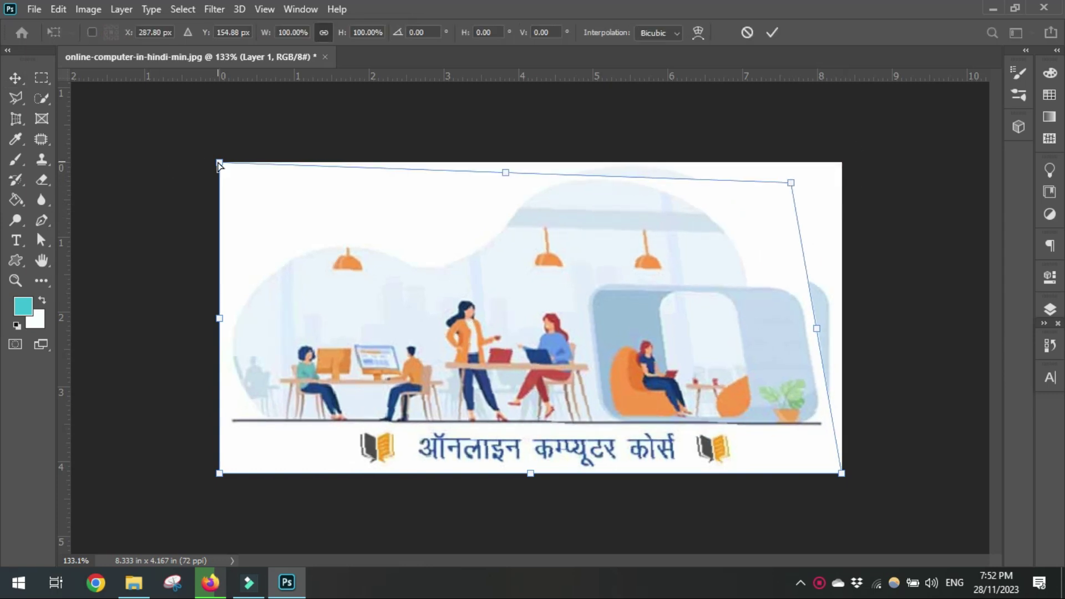
pyautogui.moveTo(219, 161); pyautogui.dragTo(245, 185)
pyautogui.click(1008, 95)
pyautogui.click(937, 216)
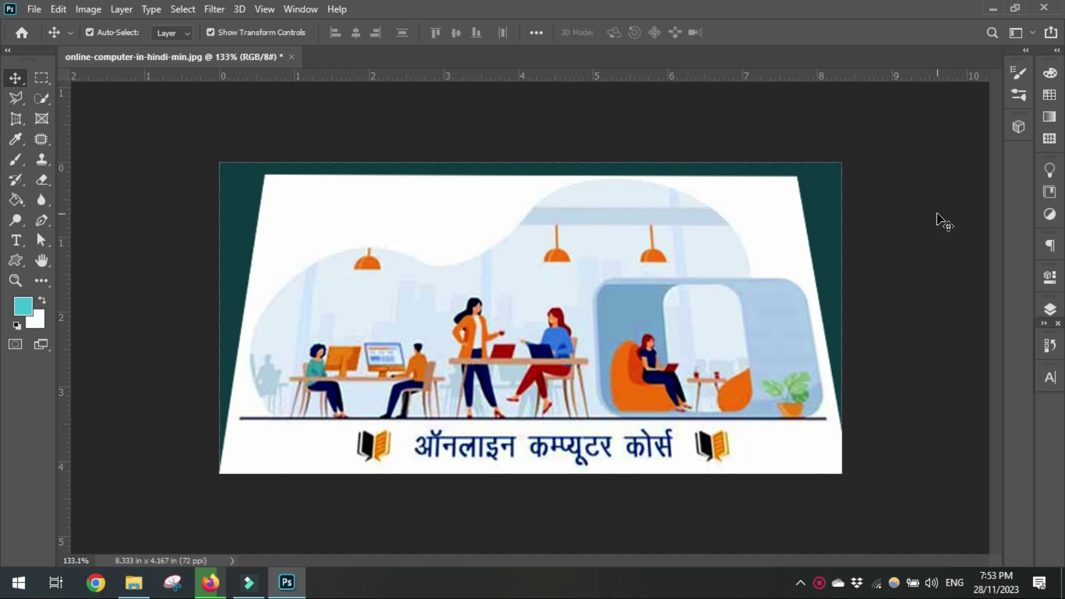
# Step: Duplicate the trapezoid picture onto a new layer and try shifting the copy slightly
pyautogui.scroll(2, 932, 230)
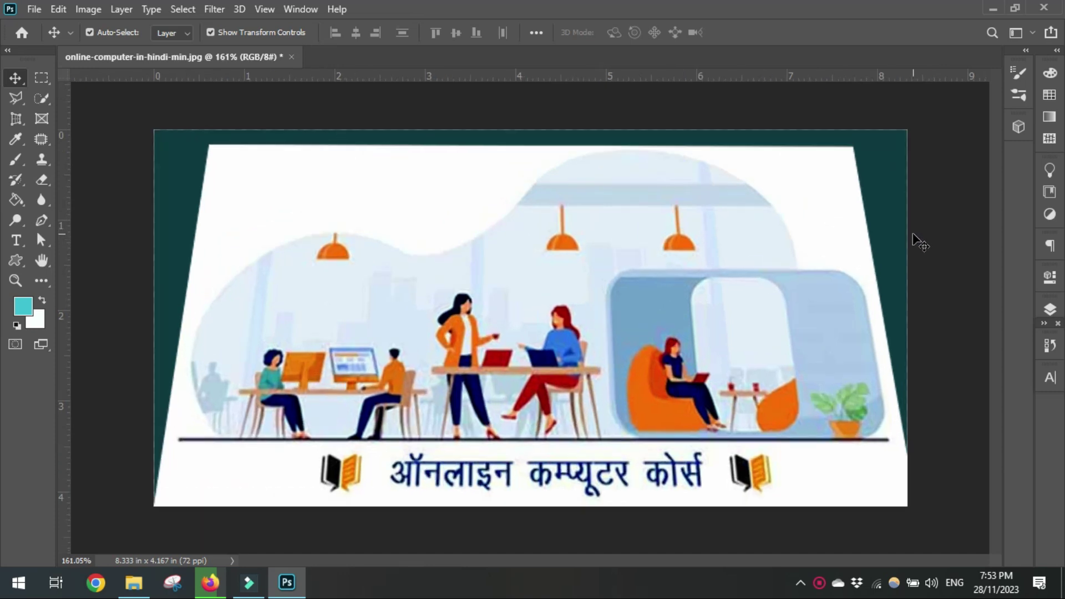
pyautogui.hotkey('ctrl', 'j')
pyautogui.scroll(-2, 667, 235)
pyautogui.moveTo(625, 339); pyautogui.dragTo(633, 361)
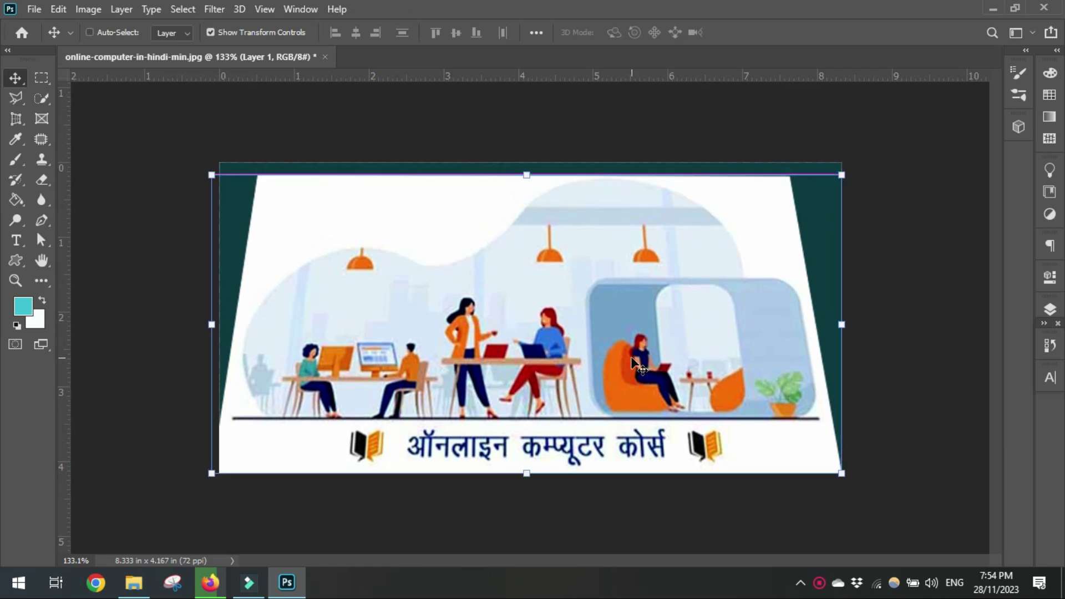
# Step: Draw a perspective crop frame around the entire canvas with the Perspective Crop tool
pyautogui.click(16, 120)
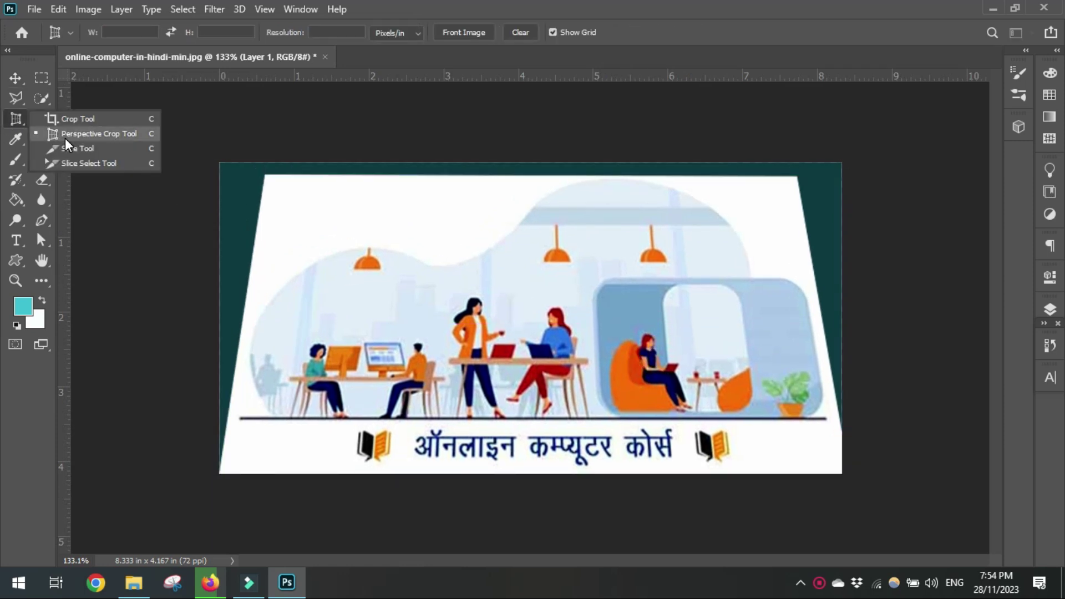
pyautogui.click(65, 138)
pyautogui.moveTo(217, 162); pyautogui.dragTo(736, 388)
pyautogui.moveTo(888, 478); pyautogui.dragTo(882, 474)
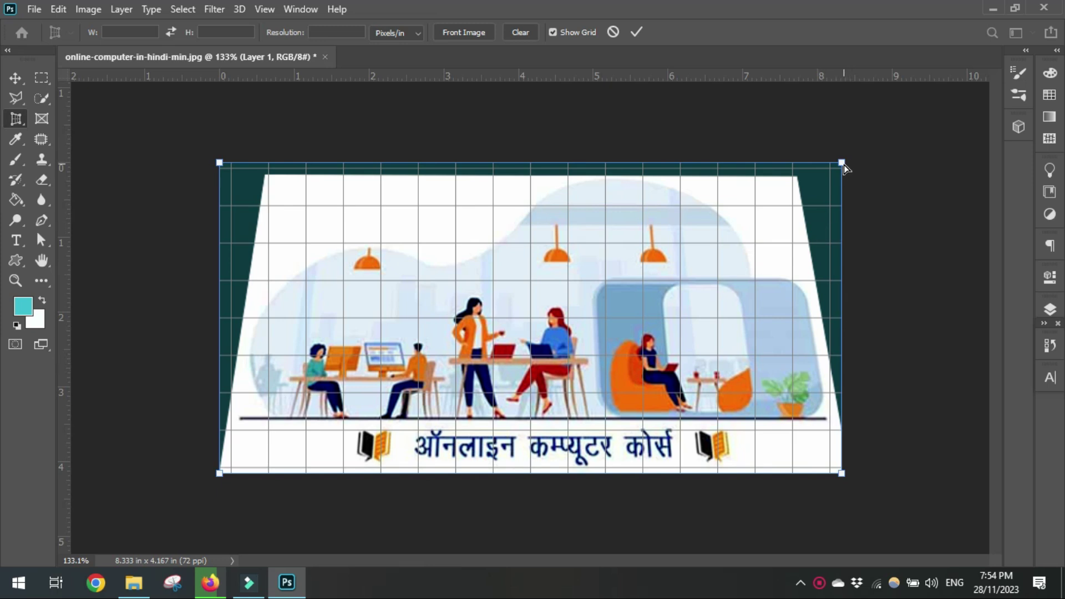
# Step: Pull the perspective crop frame's upper-right corner in to match the trapezoid picture's upper-right corner
pyautogui.moveTo(841, 162); pyautogui.dragTo(797, 181)
pyautogui.scroll(5, 505, 212)
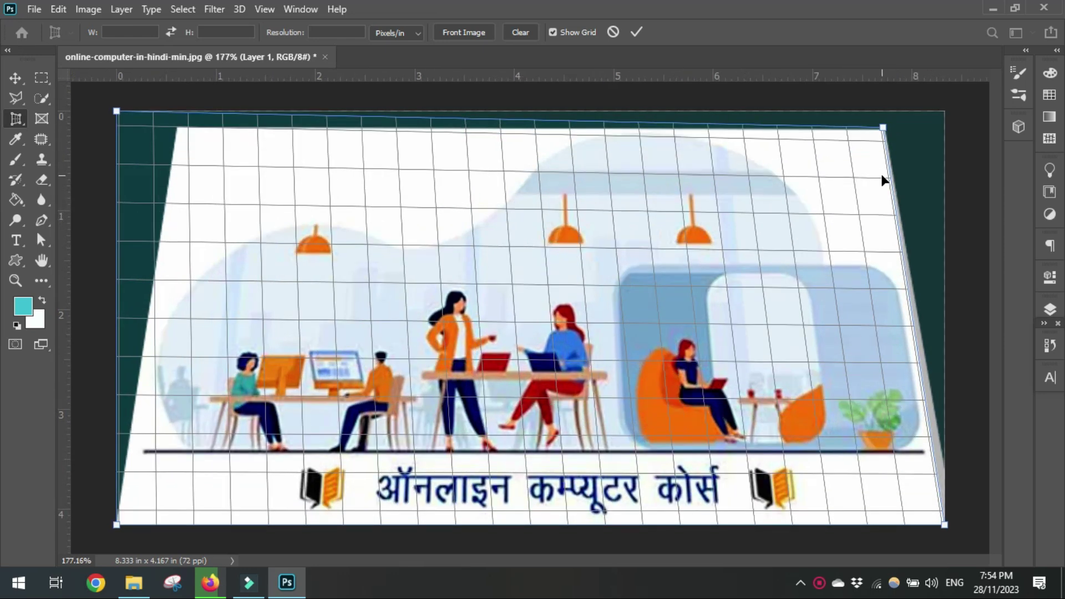
pyautogui.scroll(-4, 883, 153)
pyautogui.scroll(6, 654, 381)
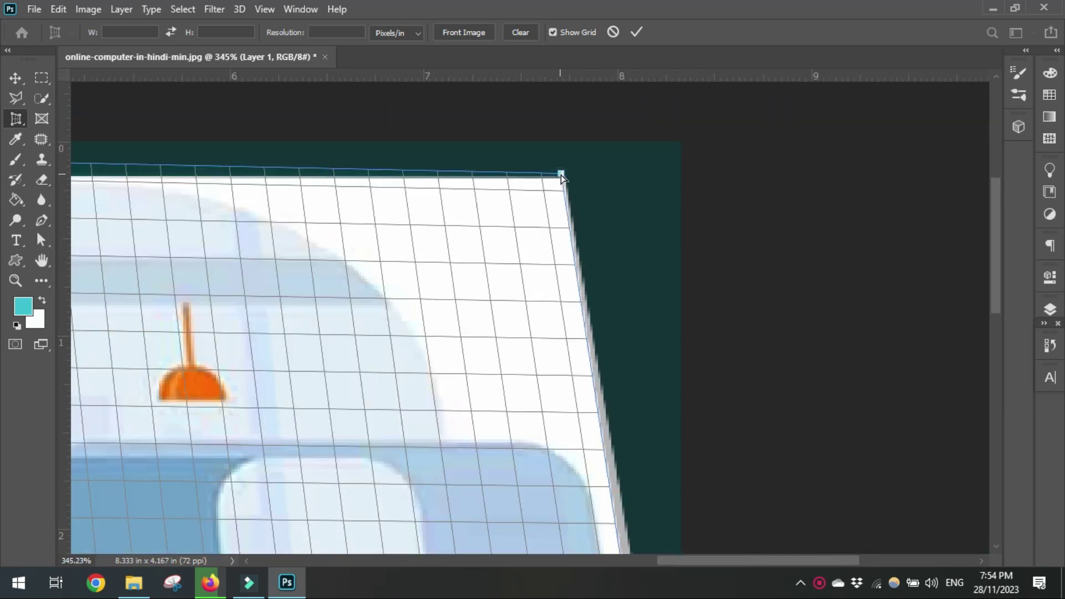
pyautogui.moveTo(560, 176); pyautogui.dragTo(563, 182)
# Step: Align the crop frame's upper-left corner with the picture's upper-left corner and apply the perspective crop
pyautogui.moveTo(366, 304); pyautogui.dragTo(586, 302)
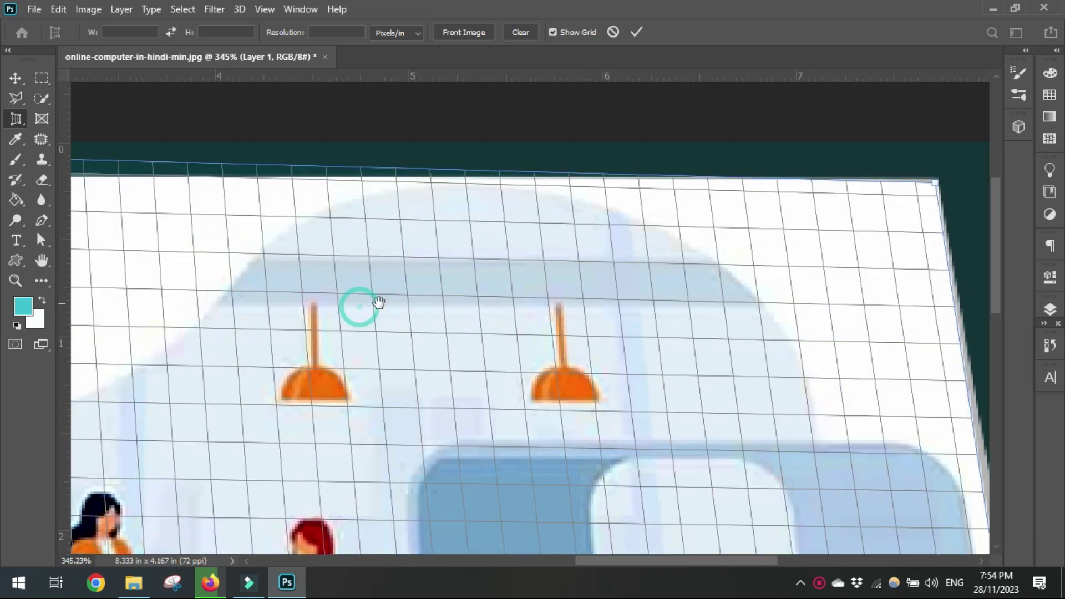
pyautogui.moveTo(145, 289); pyautogui.dragTo(410, 286)
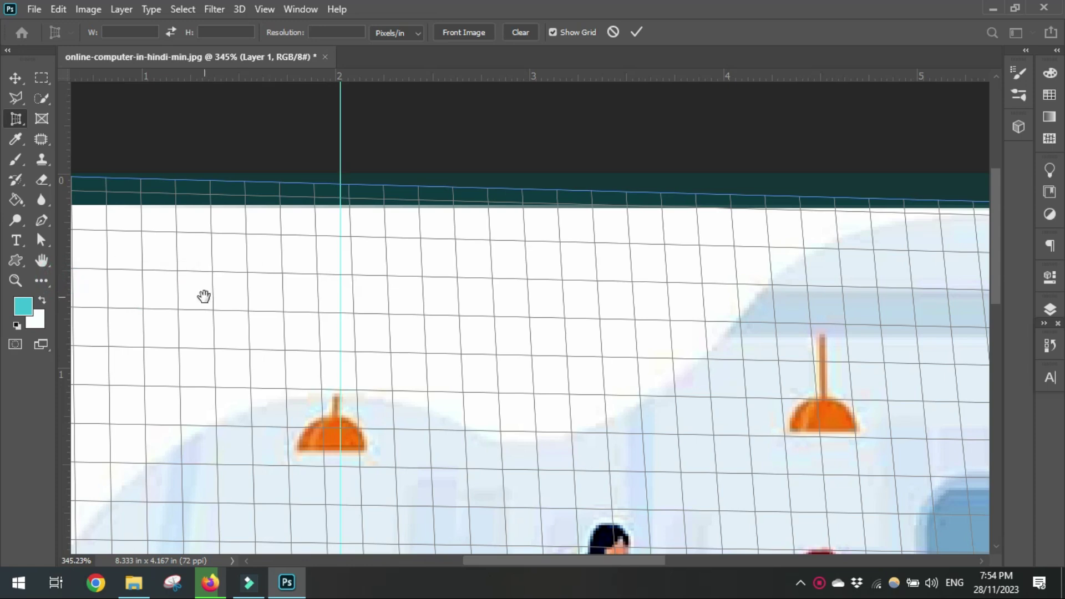
pyautogui.moveTo(204, 296); pyautogui.dragTo(369, 300)
pyautogui.moveTo(295, 184); pyautogui.dragTo(407, 217)
pyautogui.scroll(-2, 544, 288)
pyautogui.scroll(-2, 545, 288)
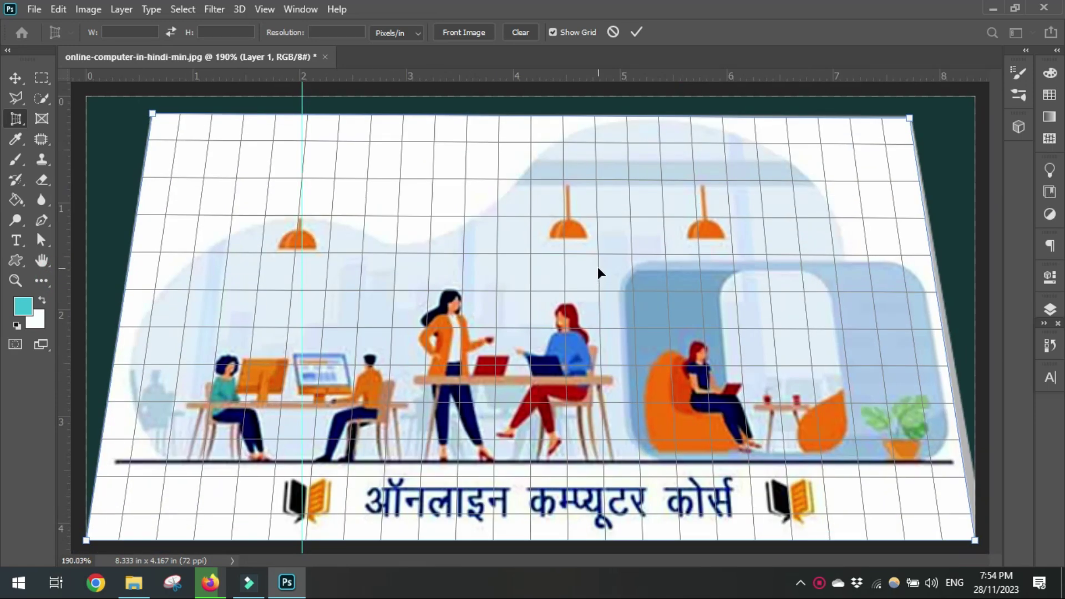
pyautogui.doubleClick(597, 267)
pyautogui.scroll(-2, 598, 272)
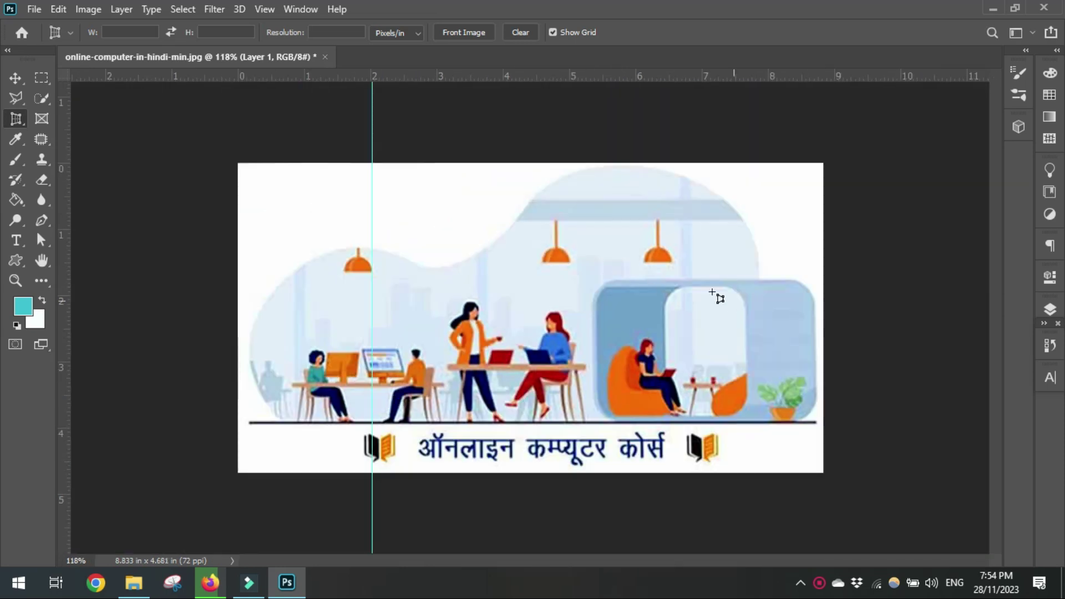
# Step: Remove the stray vertical guide with the Move tool and deselect the layer
pyautogui.press('v')
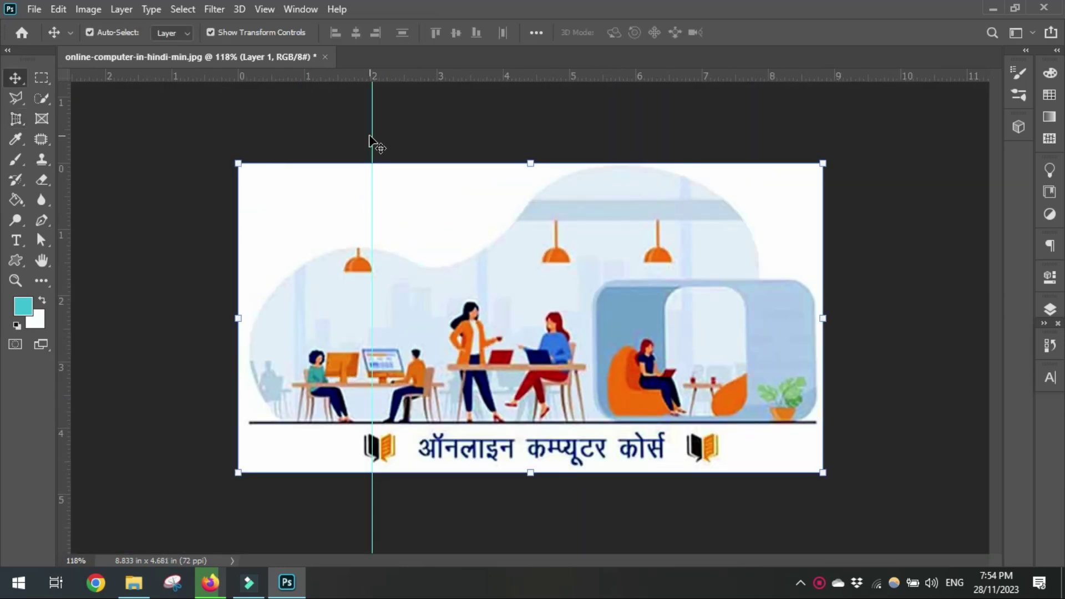
pyautogui.moveTo(374, 136); pyautogui.dragTo(8, 119)
pyautogui.click(927, 269)
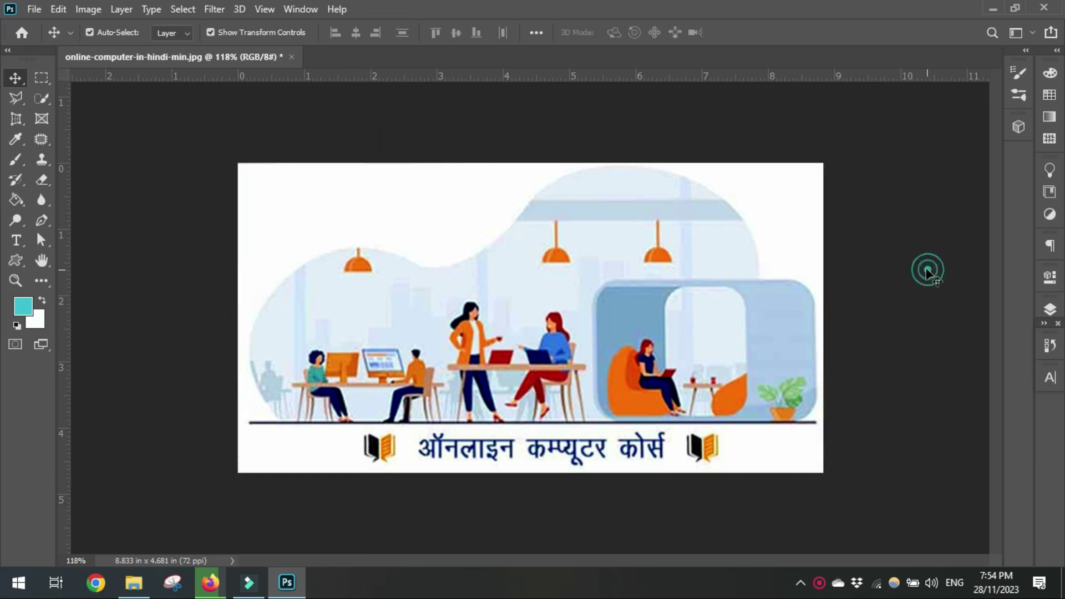
pyautogui.scroll(2, 927, 270)
pyautogui.scroll(1, 926, 271)
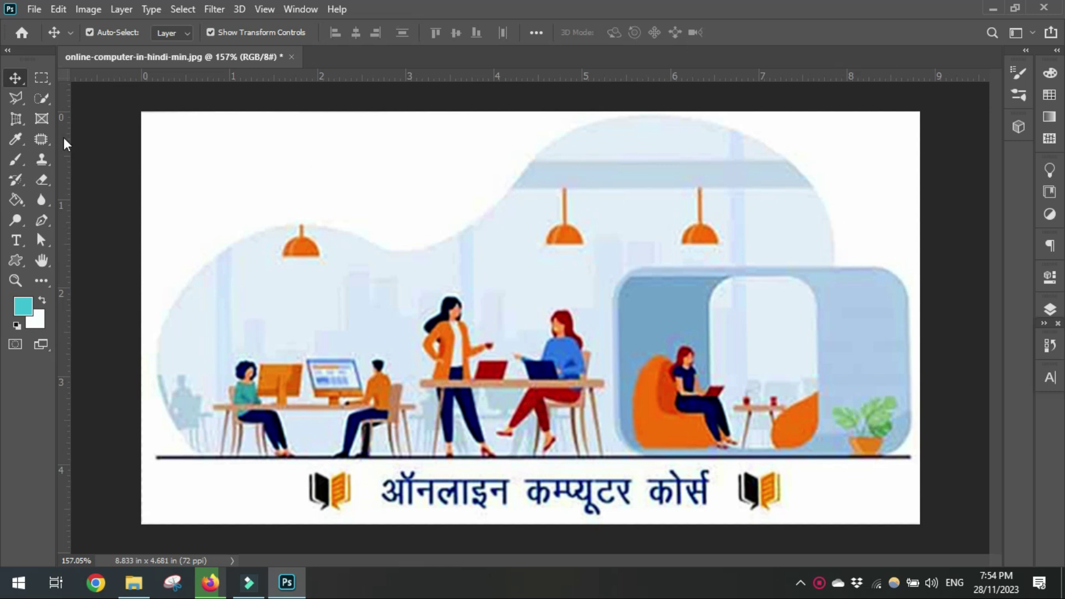
# Step: Switch from the Perspective Crop tool to the Slice tool for the straightened picture
pyautogui.click(13, 120)
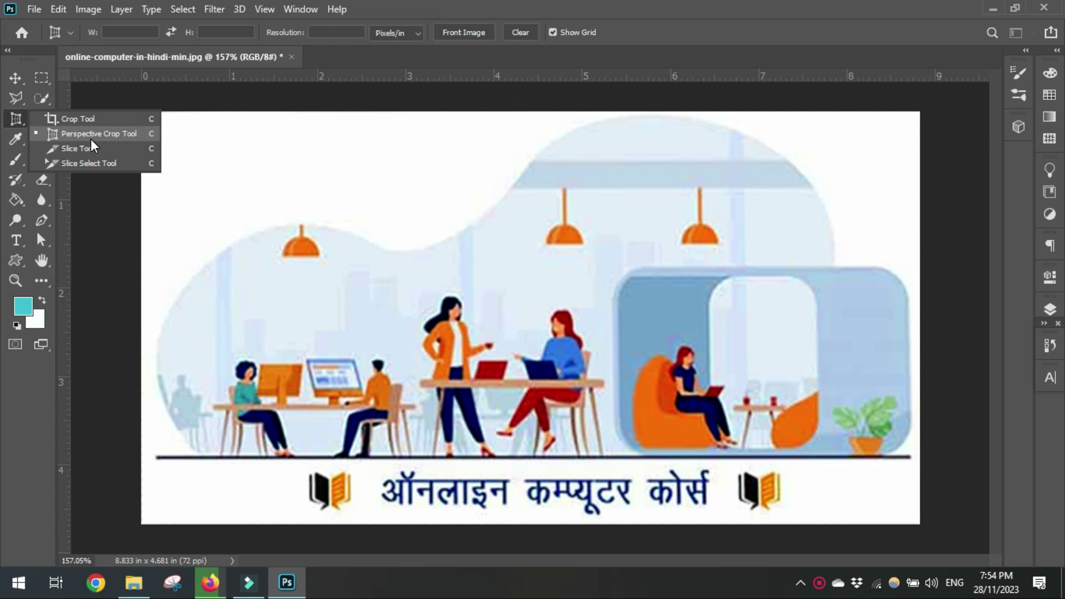
pyautogui.click(90, 138)
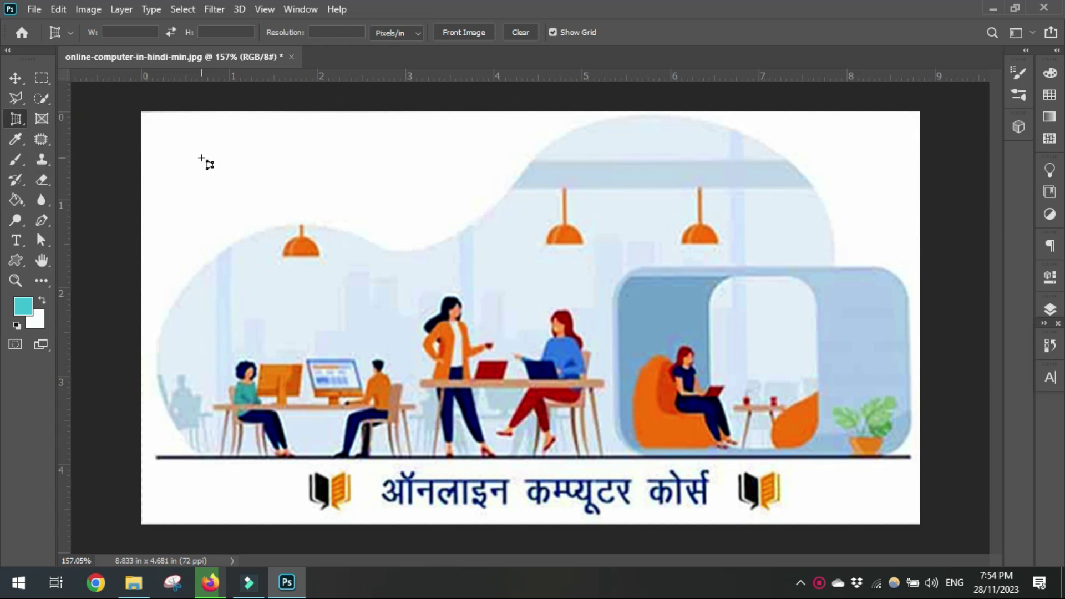
pyautogui.rightClick(30, 123)
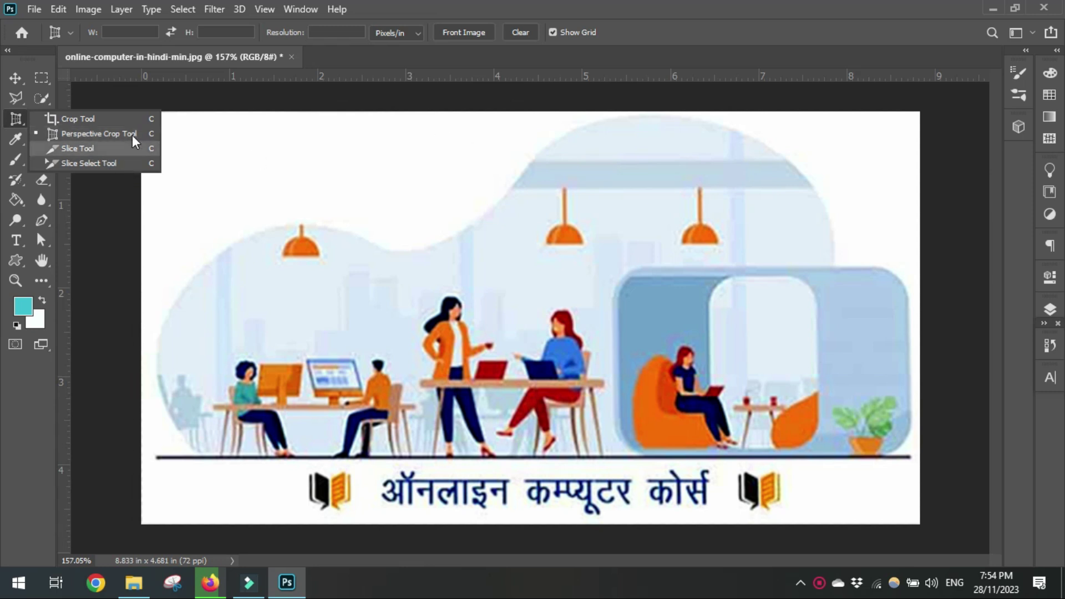
pyautogui.click(95, 148)
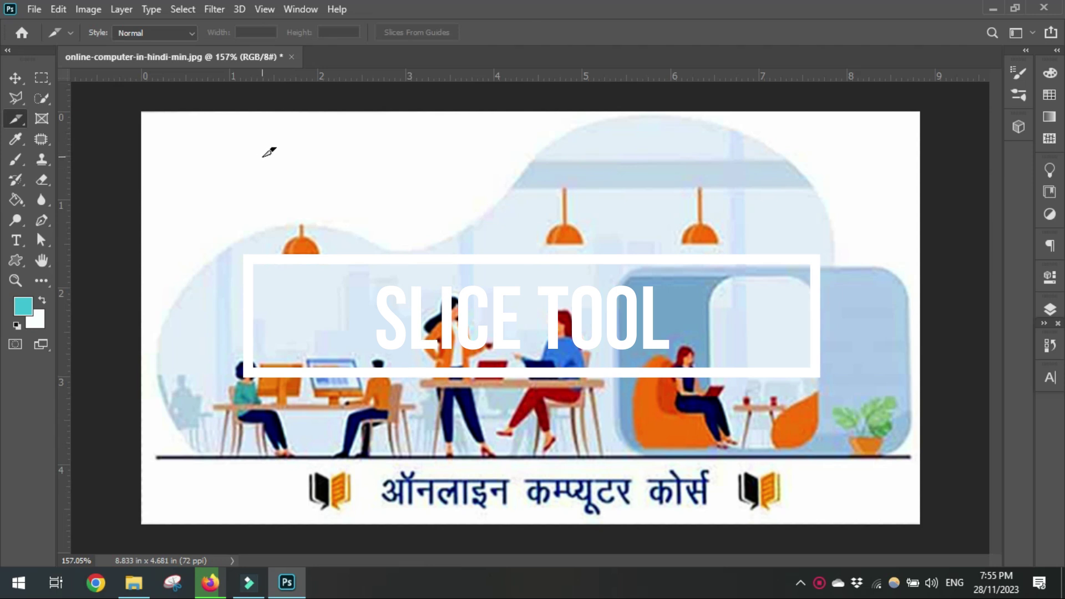
pyautogui.scroll(1, 269, 152)
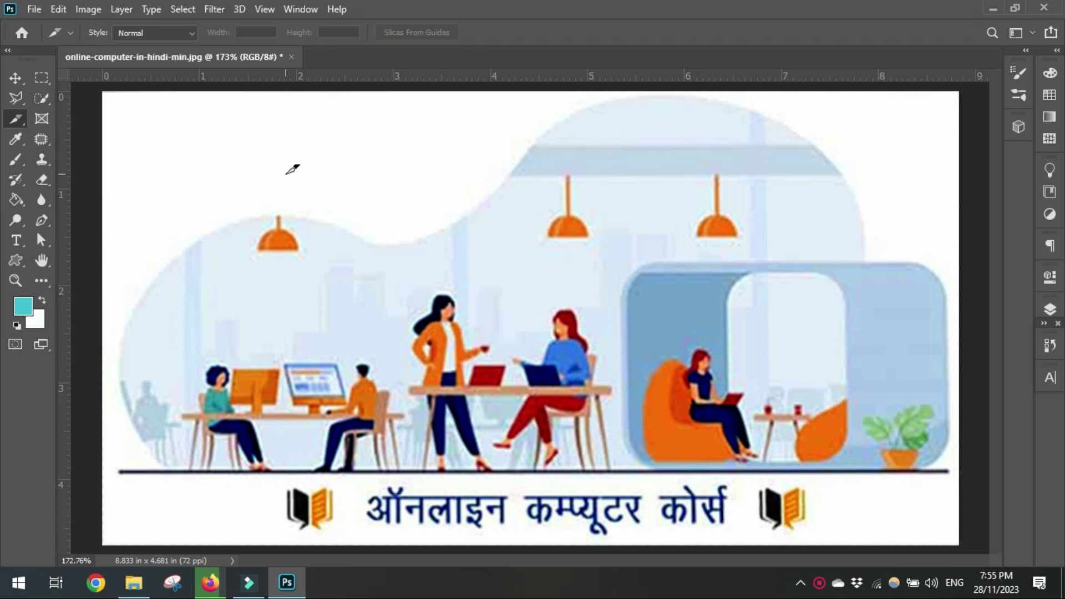
pyautogui.scroll(-1, 560, 196)
pyautogui.scroll(1, 559, 196)
pyautogui.scroll(-1, 560, 196)
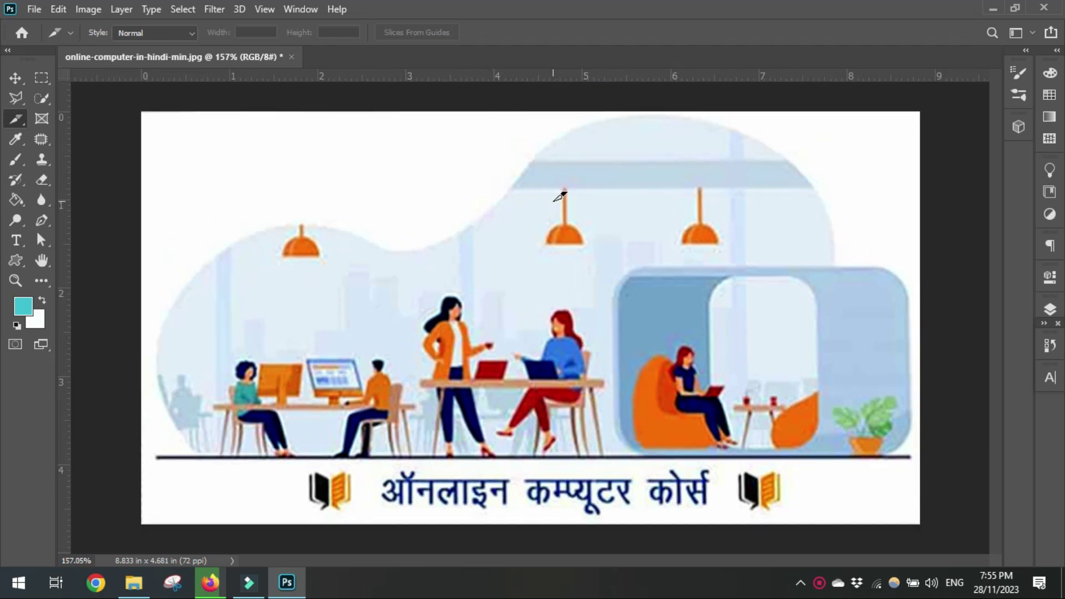
# Step: Draw two full-height slices, one about 2.9 in wide left of the picture's centre and one about 1.7 in wide across the orange armchair
pyautogui.rightClick(15, 118)
pyautogui.click(88, 149)
pyautogui.rightClick(17, 118)
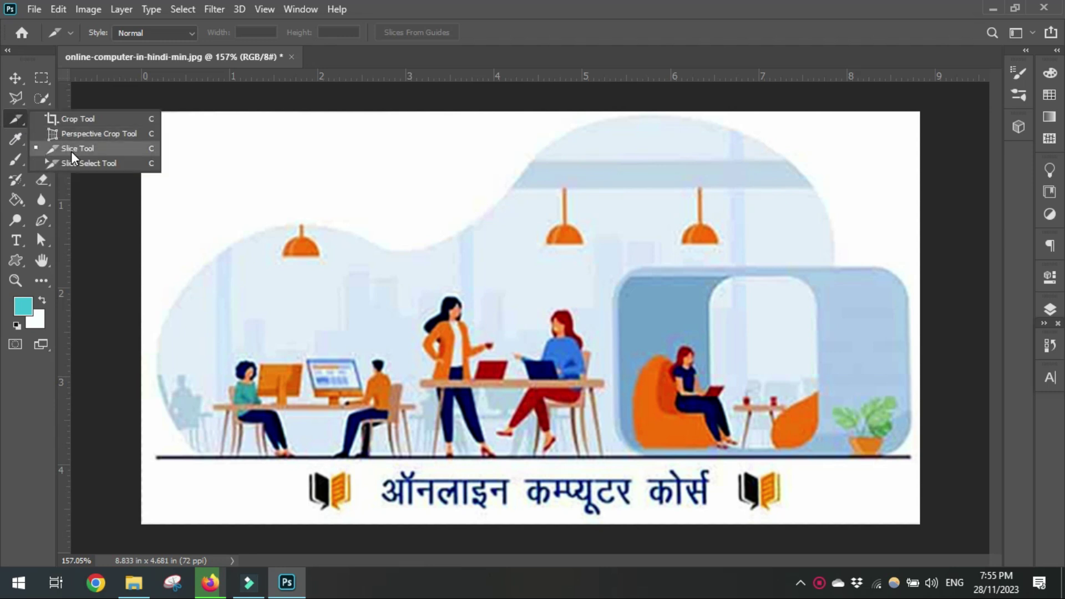
pyautogui.click(71, 151)
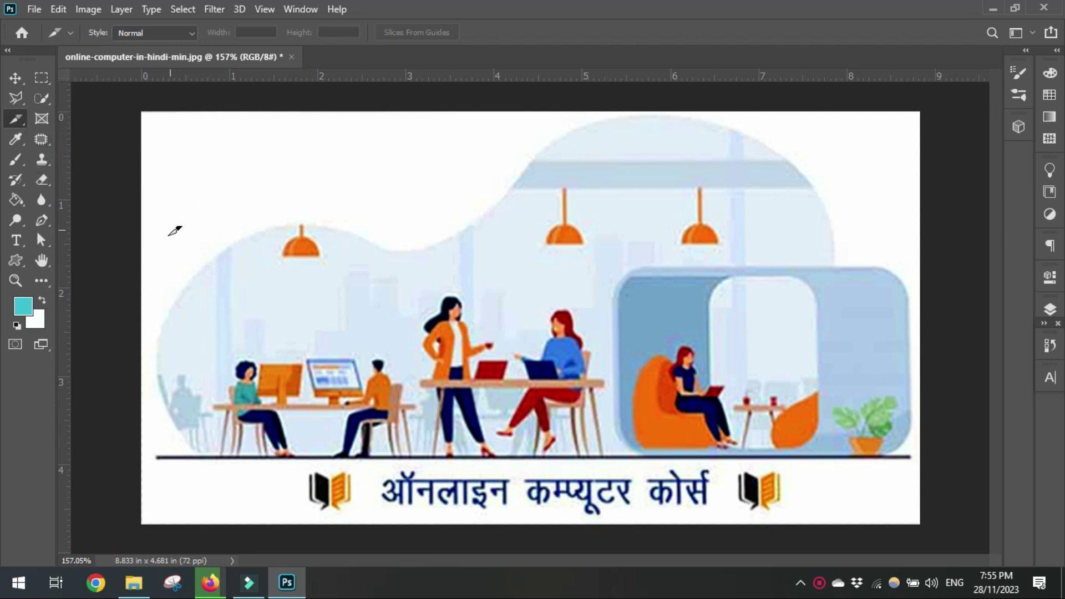
pyautogui.moveTo(539, 112); pyautogui.dragTo(284, 537)
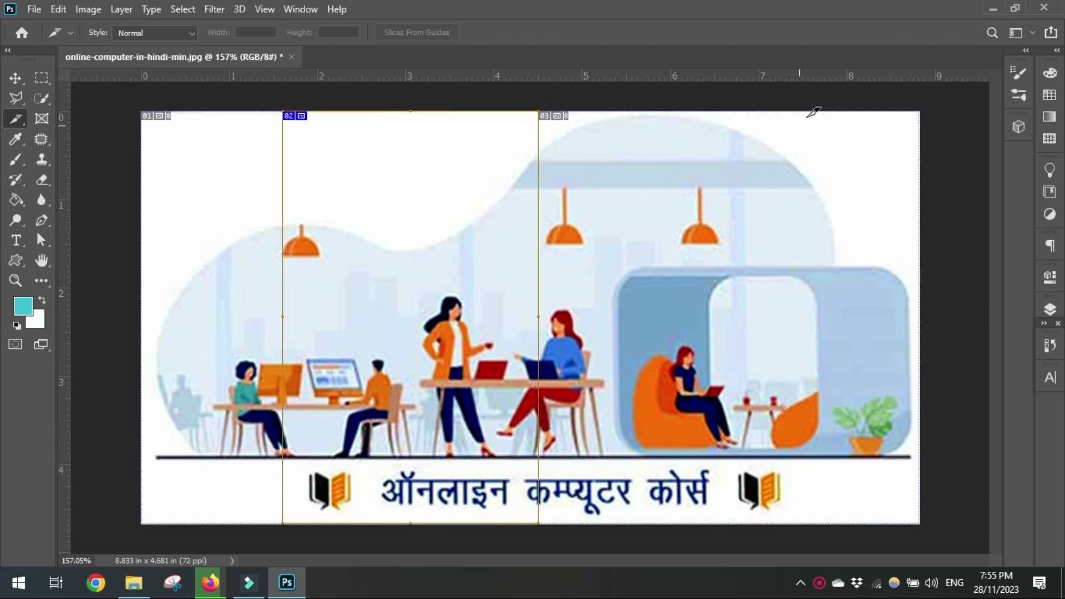
pyautogui.moveTo(680, 100); pyautogui.dragTo(828, 537)
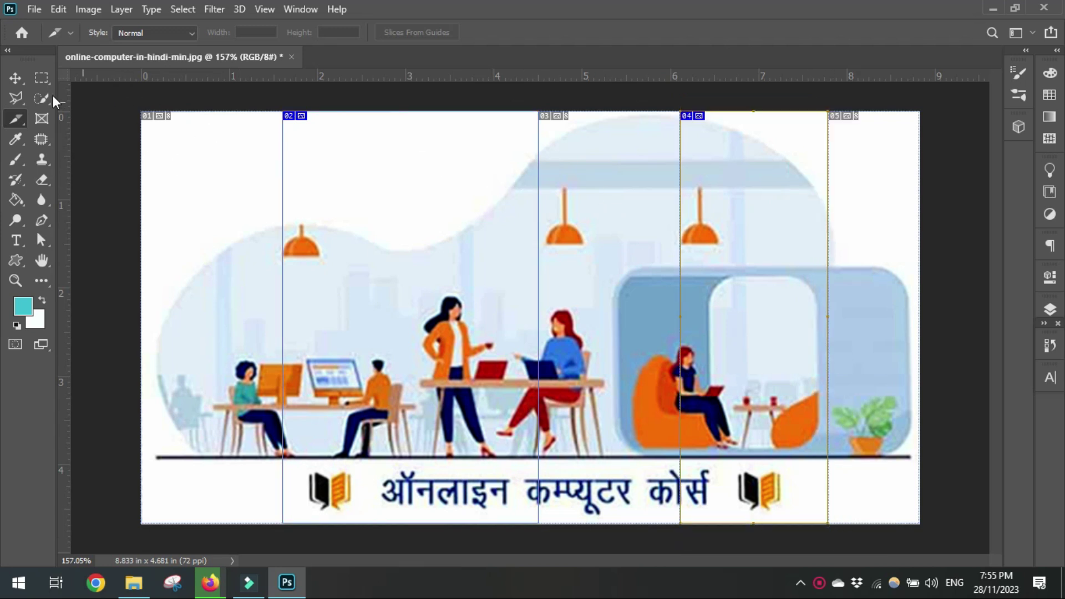
# Step: Move the wider slice down and to the right with the Slice Select tool
pyautogui.rightClick(22, 118)
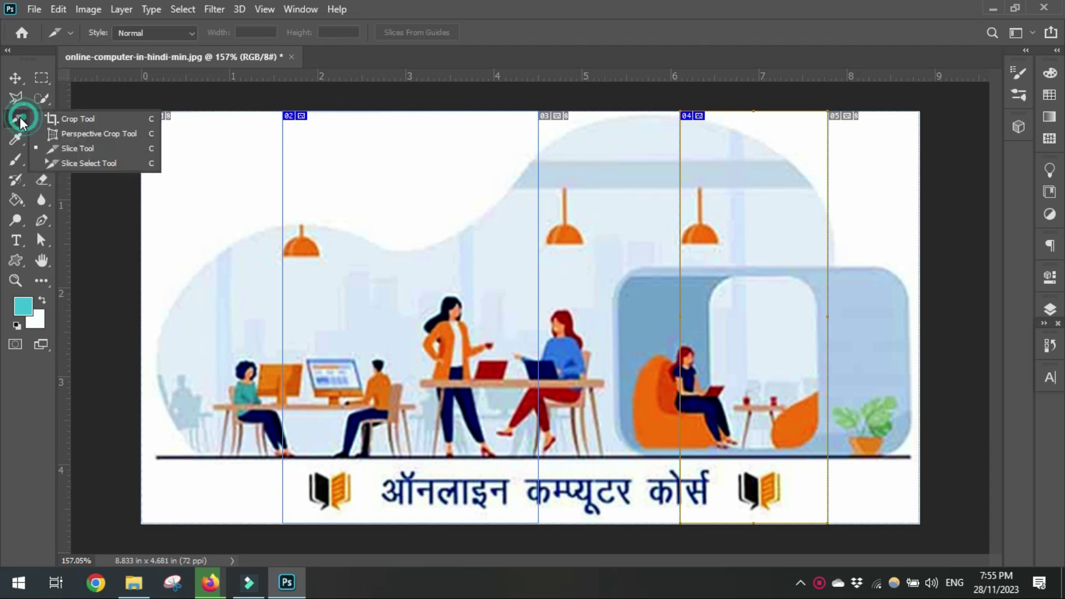
pyautogui.click(89, 164)
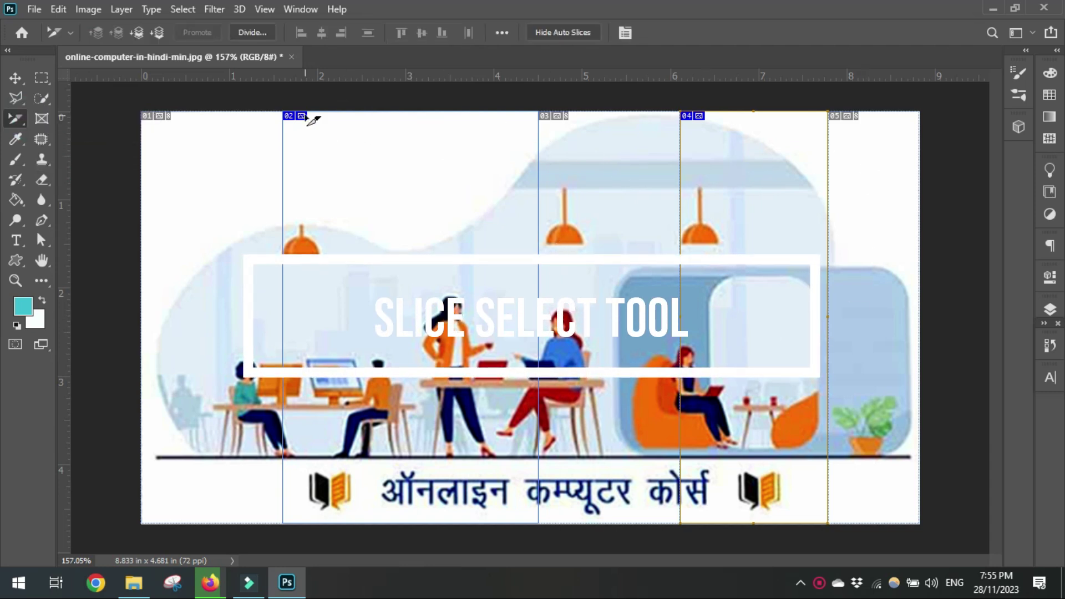
pyautogui.moveTo(308, 117); pyautogui.dragTo(393, 190)
pyautogui.moveTo(441, 220); pyautogui.dragTo(383, 185)
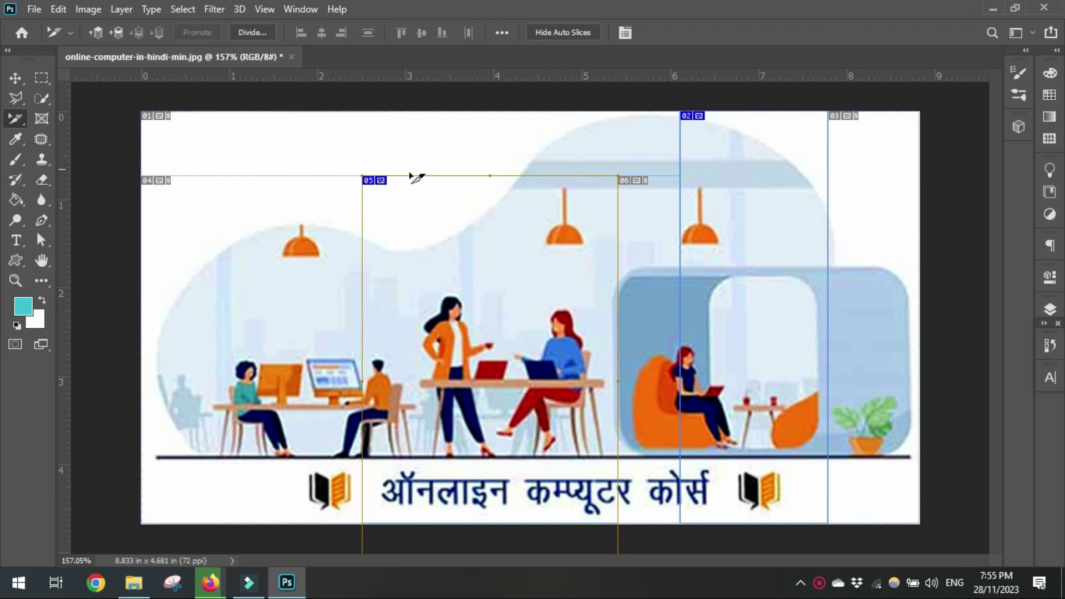
# Step: Adjust the moved slice's position and side edges, narrowing it to about 2.3 in around the standing woman
pyautogui.scroll(5, 368, 169)
pyautogui.moveTo(320, 156); pyautogui.dragTo(504, 203)
pyautogui.moveTo(768, 203); pyautogui.dragTo(649, 145)
pyautogui.moveTo(504, 226); pyautogui.dragTo(288, 221)
pyautogui.hotkey('ctrl', '0')
pyautogui.scroll(-2, 544, 279)
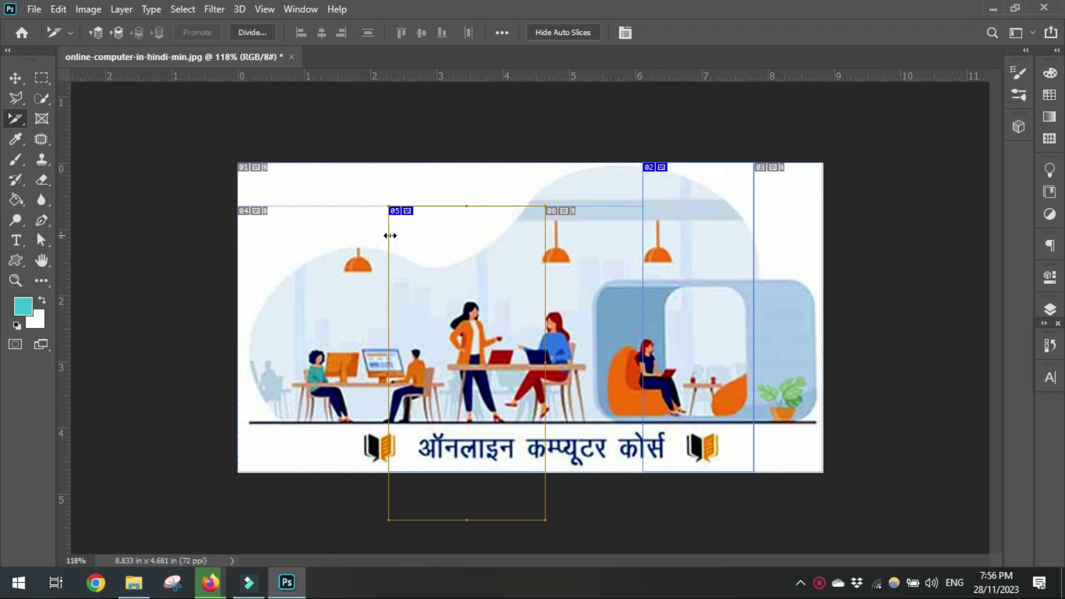
pyautogui.rightClick(16, 119)
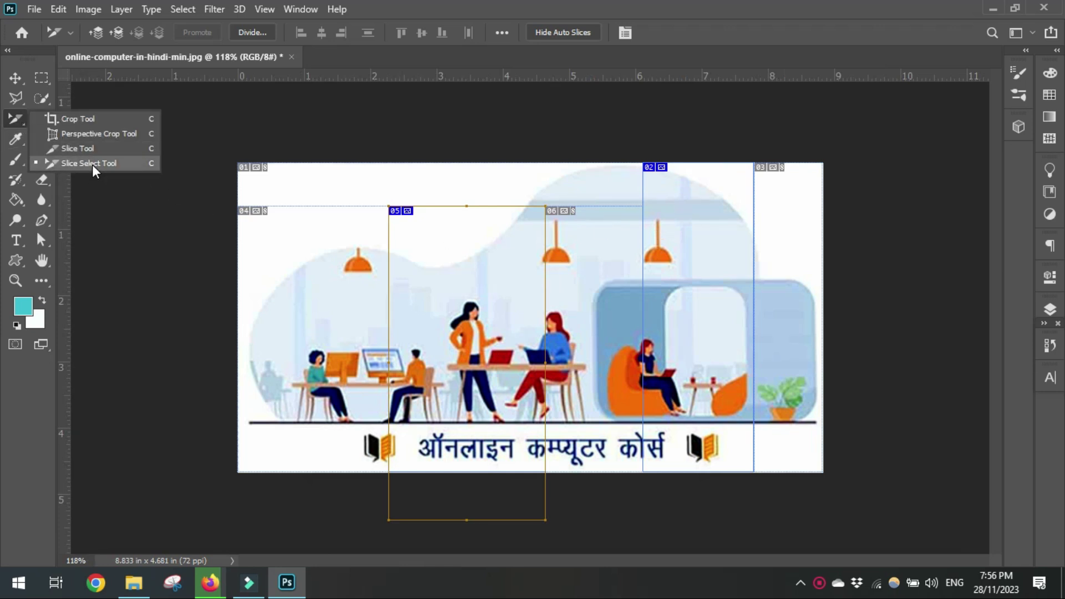
pyautogui.click(92, 164)
pyautogui.scroll(2, 168, 188)
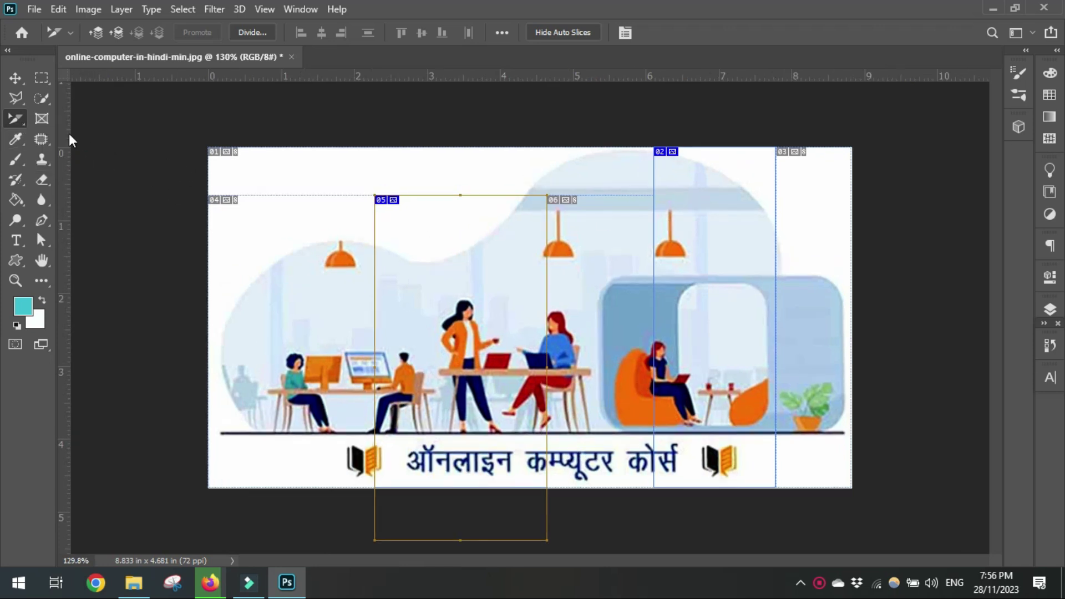
pyautogui.rightClick(19, 122)
pyautogui.click(68, 120)
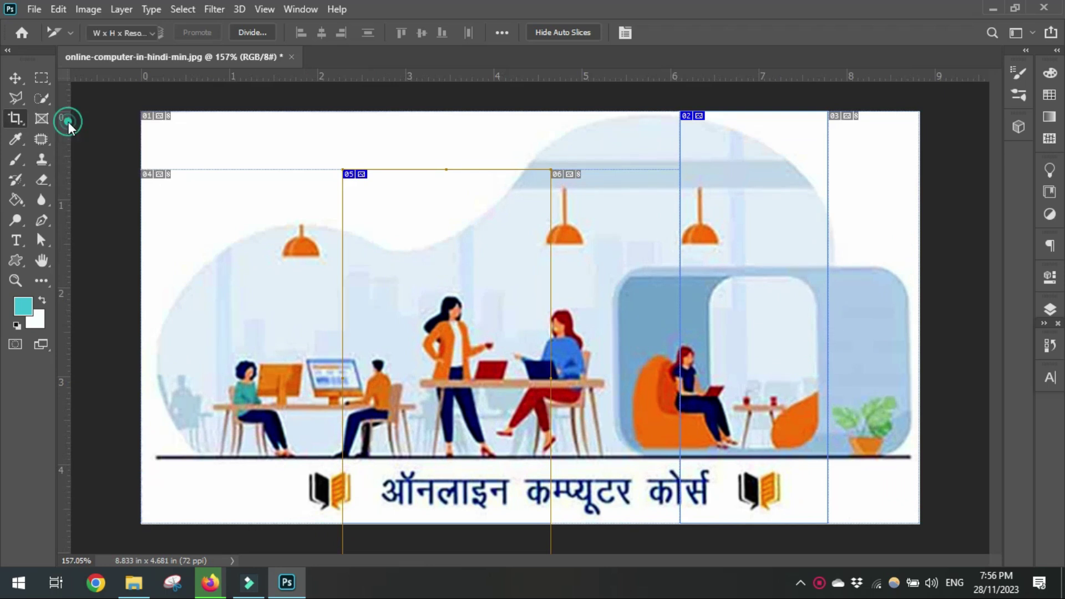
pyautogui.rightClick(23, 124)
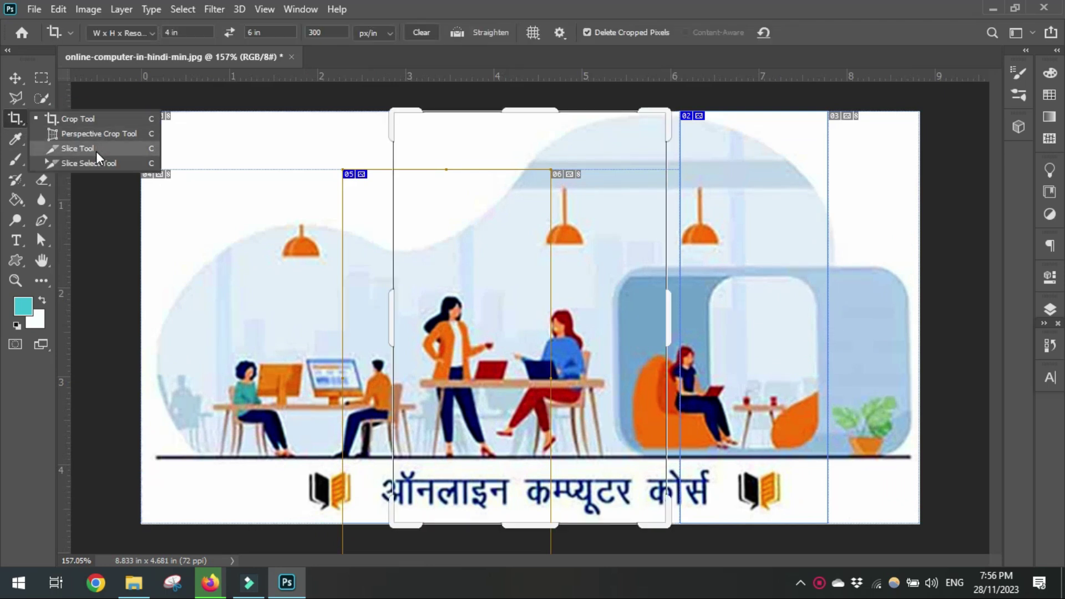
pyautogui.click(96, 134)
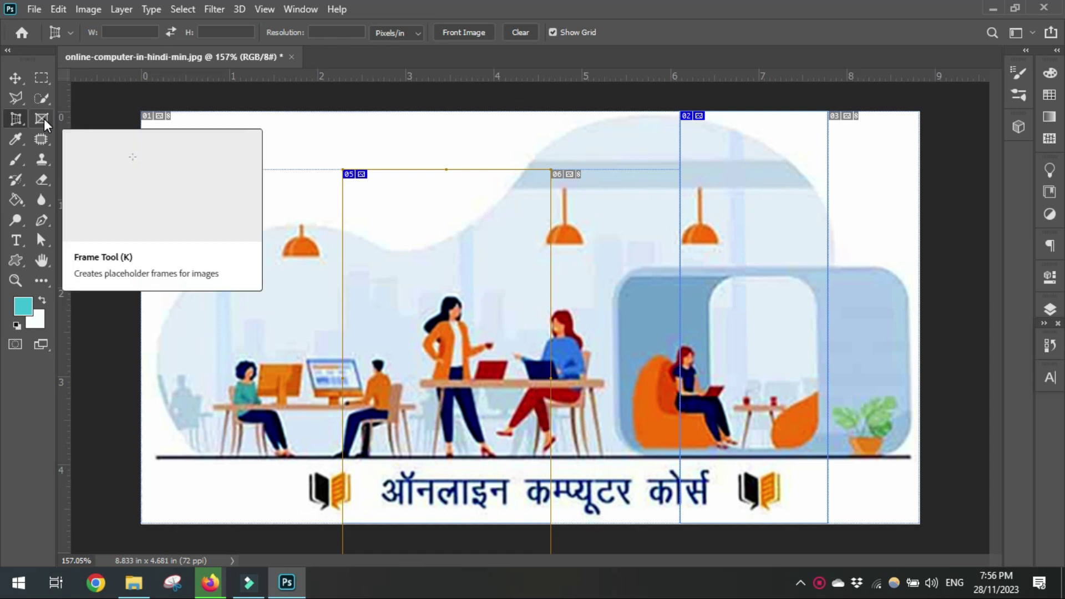
# Step: Close the sliced picture without saving and open the JPG portrait of the woman in black from Downloads
pyautogui.hotkey('ctrl', 'w')
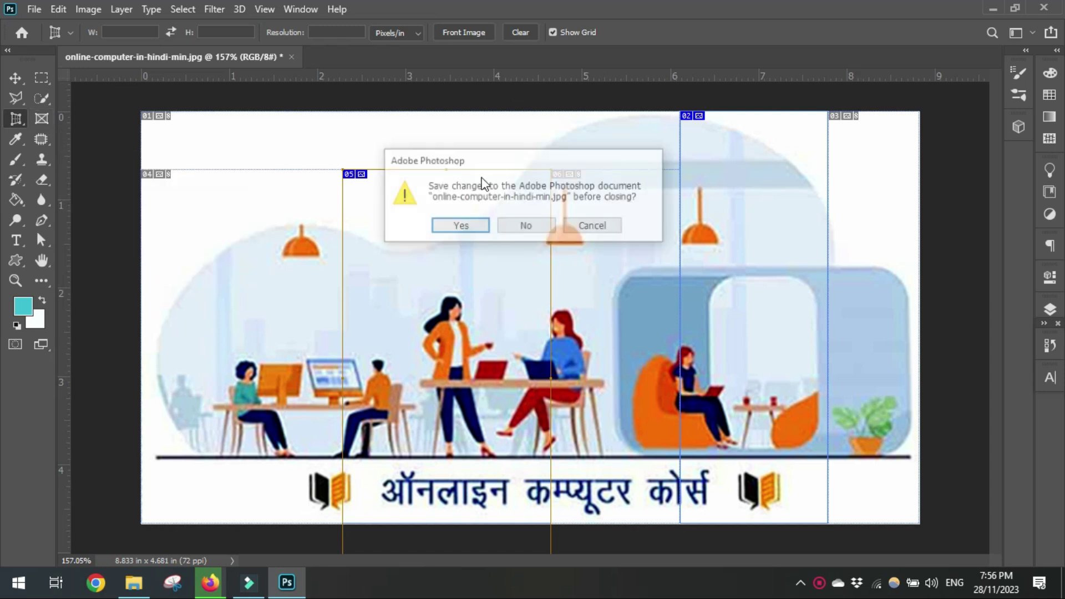
pyautogui.click(515, 225)
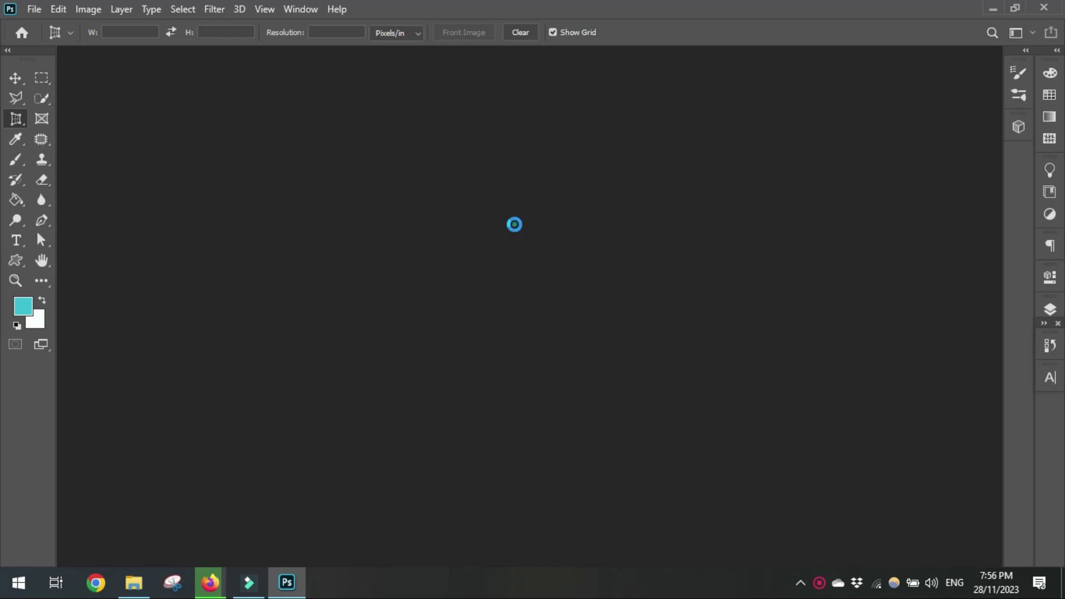
pyautogui.hotkey('ctrl', 'o')
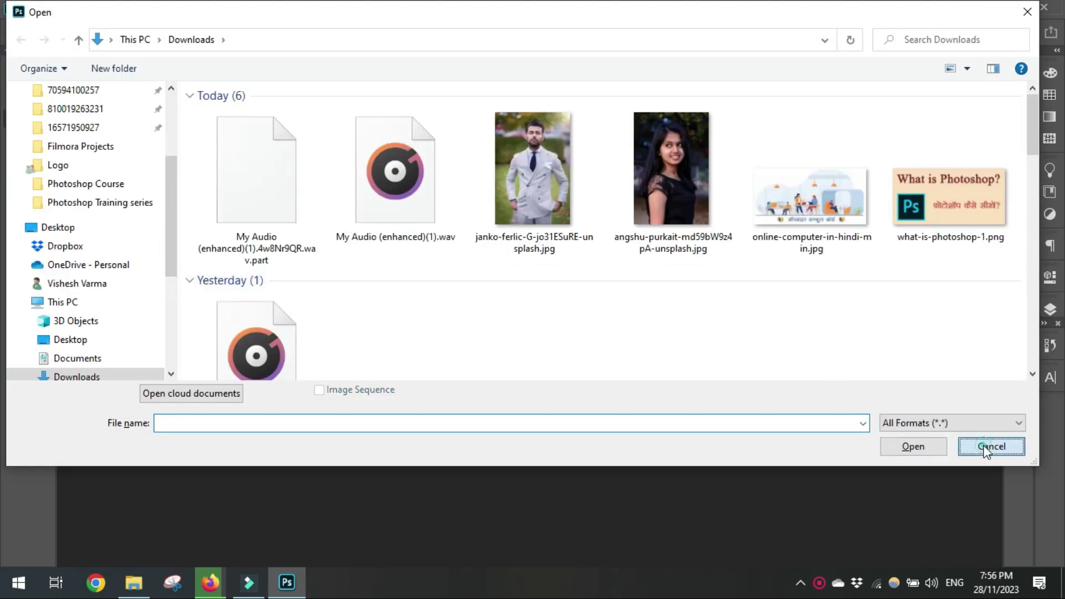
pyautogui.click(983, 445)
pyautogui.doubleClick(578, 218)
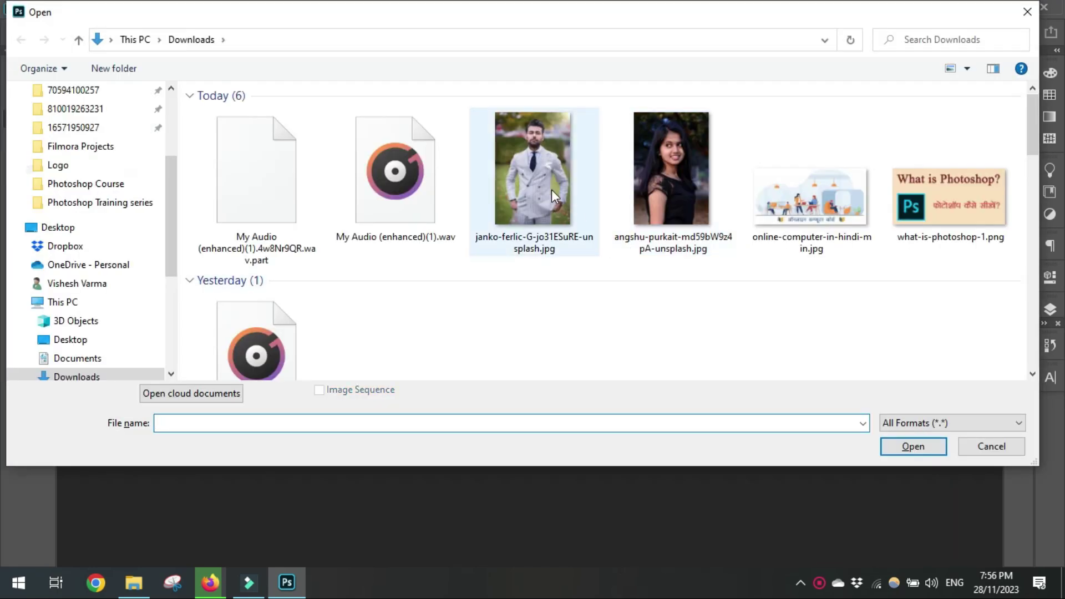
pyautogui.click(546, 186)
pyautogui.doubleClick(673, 175)
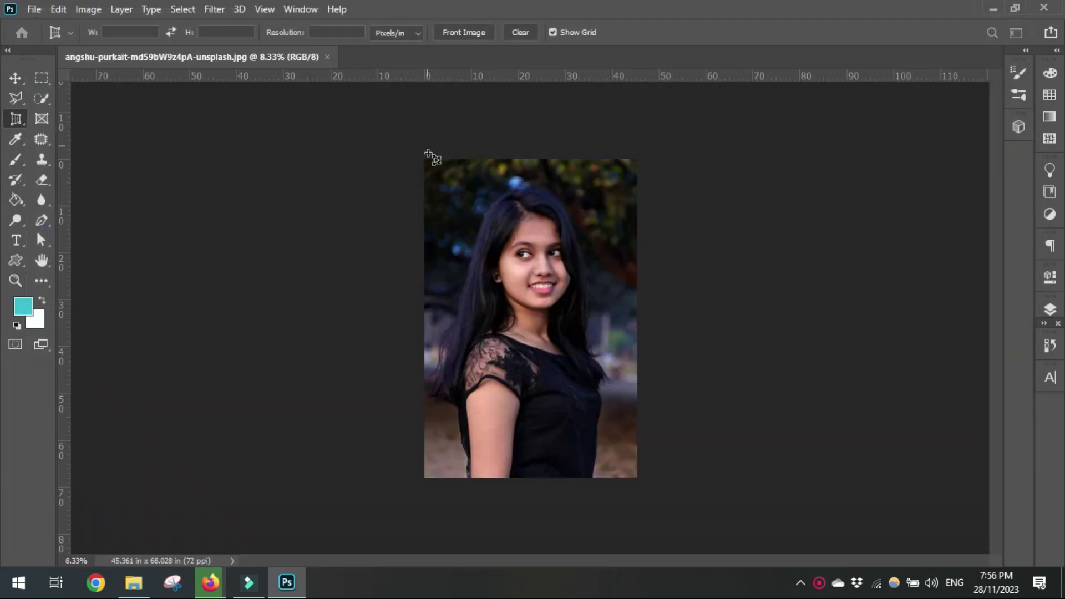
# Step: Create a new blank document from the recent 8 x 12 in, 300 ppi preset
pyautogui.hotkey('ctrl', 'n')
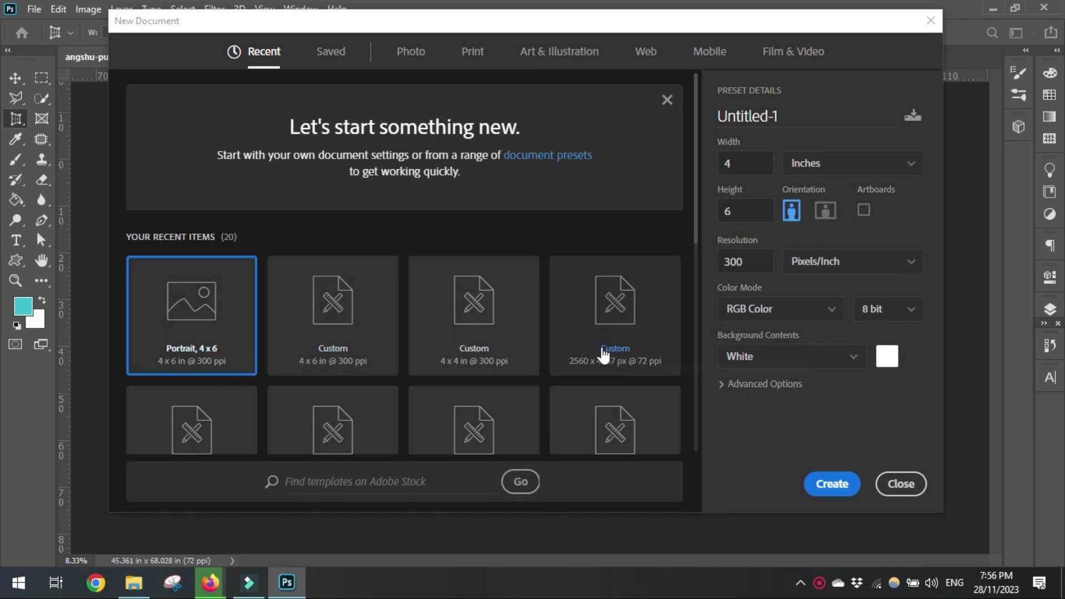
pyautogui.scroll(-3, 405, 394)
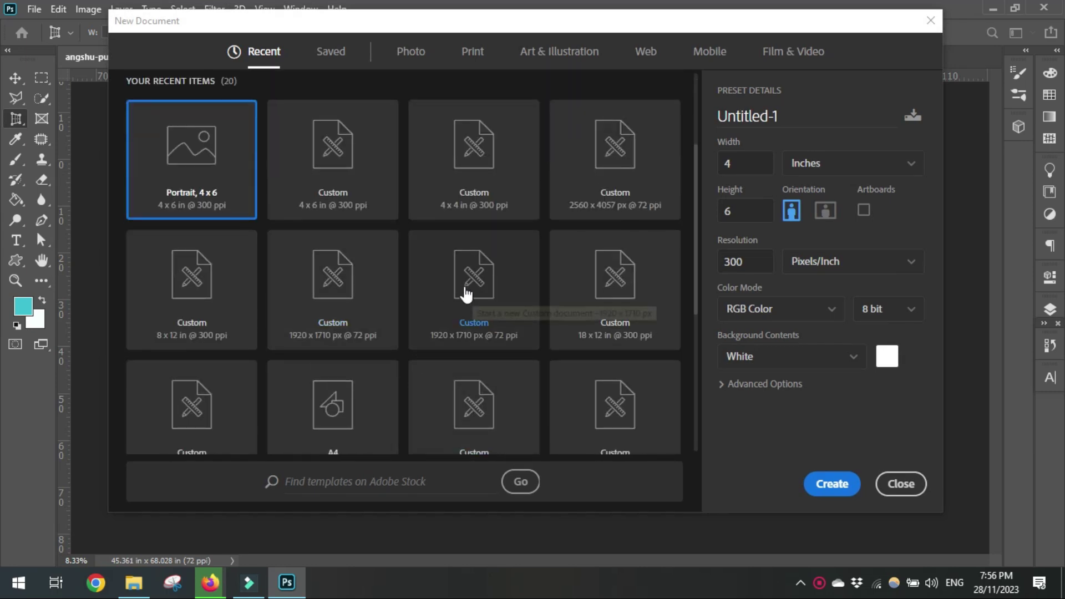
pyautogui.click(586, 285)
pyautogui.click(219, 304)
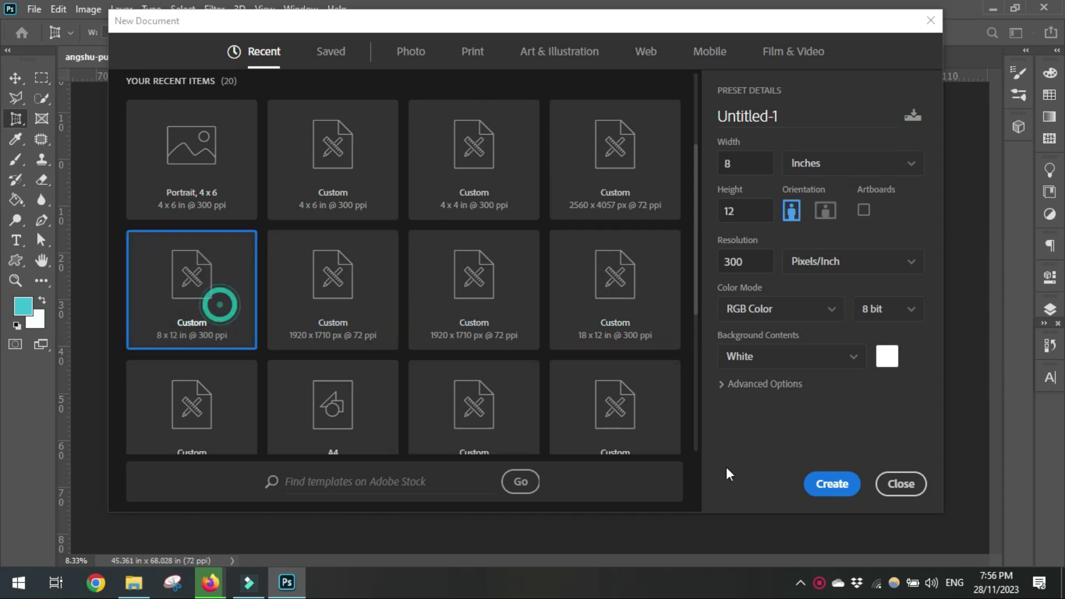
pyautogui.click(846, 485)
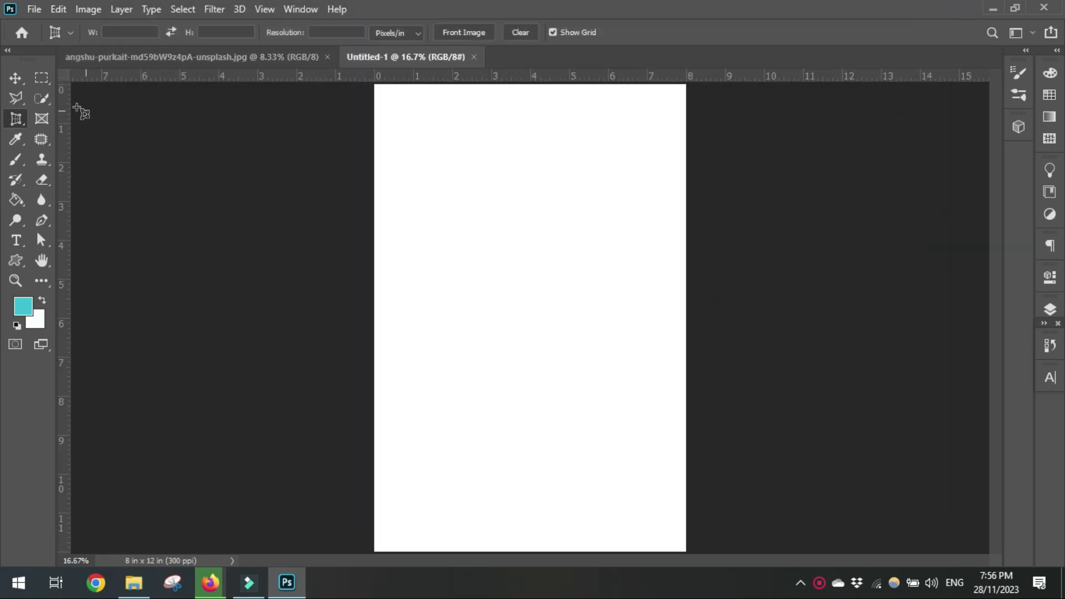
# Step: Copy the portrait of the woman in black from its JPG into the new blank document with the Move tool
pyautogui.click(15, 78)
pyautogui.click(249, 57)
pyautogui.moveTo(509, 226); pyautogui.dragTo(415, 188)
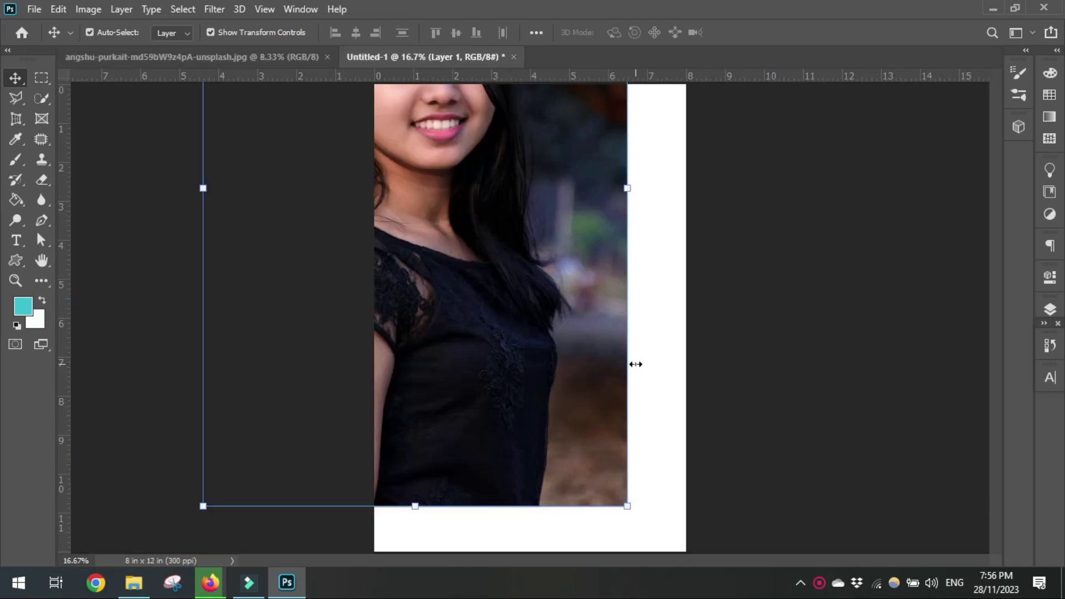
# Step: Scale the pasted portrait down to about 6.6 in wide and place it over the page's left part, at mid-height
pyautogui.hotkey('ctrl', '-')
pyautogui.moveTo(601, 460); pyautogui.dragTo(475, 269)
pyautogui.moveTo(416, 189); pyautogui.dragTo(458, 292)
pyautogui.moveTo(487, 250); pyautogui.dragTo(508, 316)
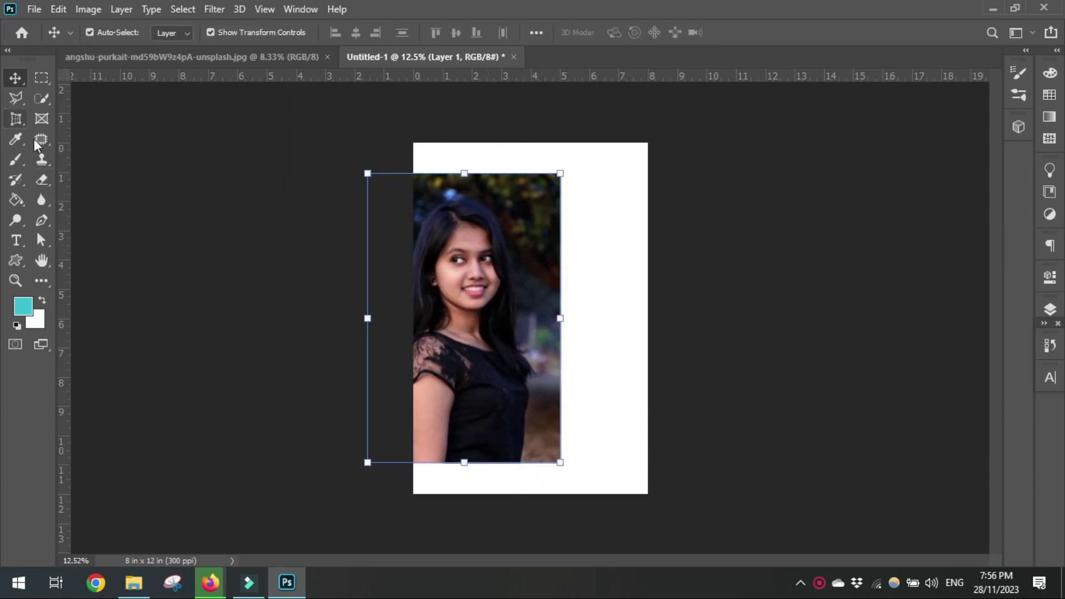
# Step: Draw a rectangular frame about 4.9 in wide and 4.8 in high across the portrait's upper right part
pyautogui.click(41, 118)
pyautogui.moveTo(640, 186); pyautogui.dragTo(496, 325)
pyautogui.moveTo(407, 277); pyautogui.dragTo(407, 277)
# Step: Move the portrait to the right inside the rectangular frame so the woman's face is centred in it
pyautogui.click(16, 78)
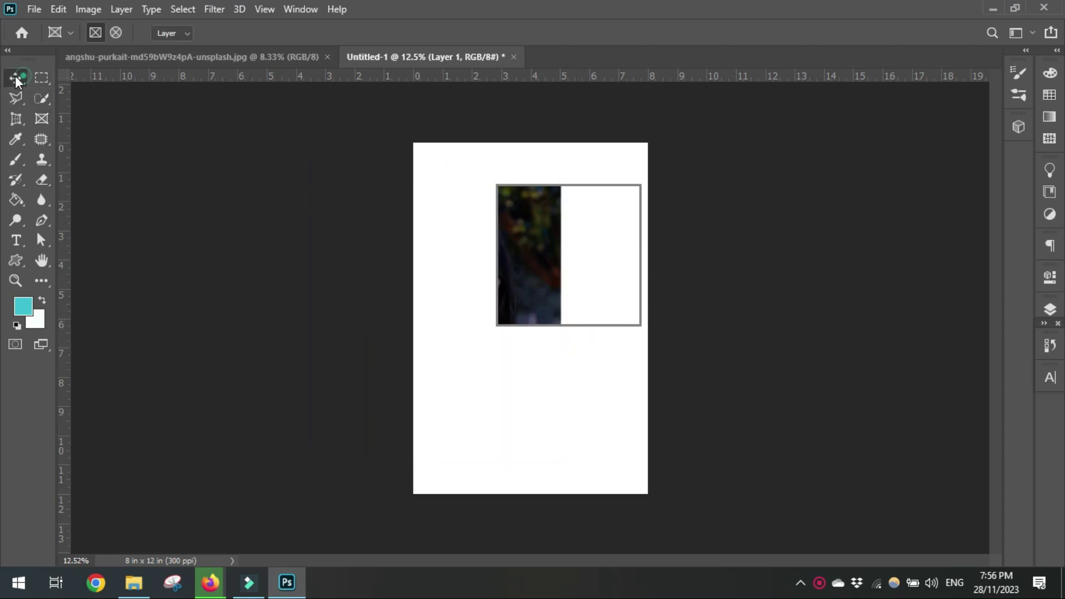
pyautogui.scroll(2, 524, 245)
pyautogui.scroll(1, 525, 245)
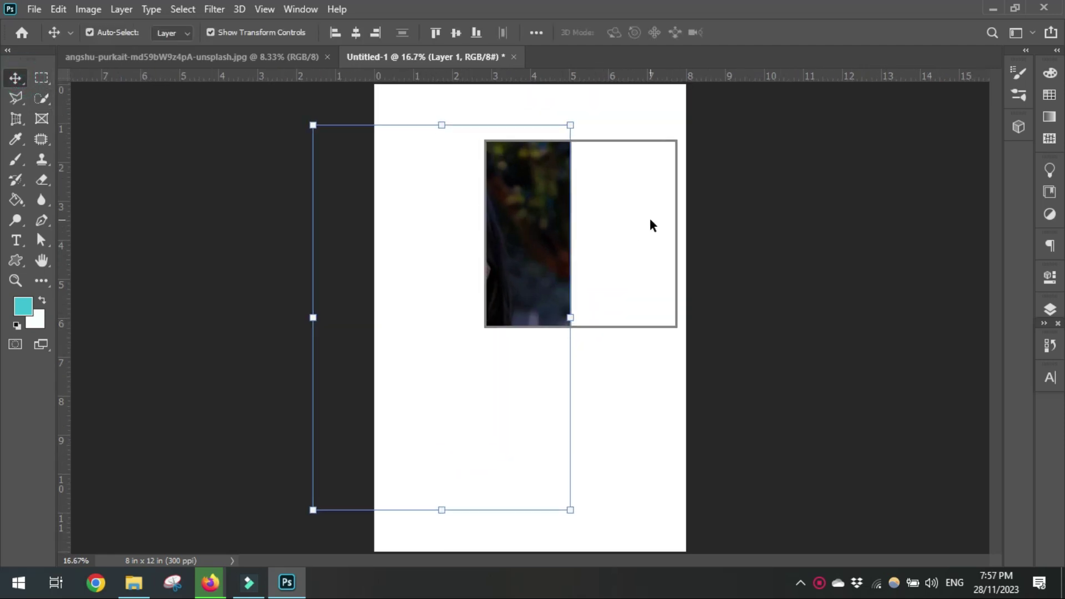
pyautogui.moveTo(552, 212); pyautogui.dragTo(649, 228)
pyautogui.moveTo(551, 246); pyautogui.dragTo(588, 230)
pyautogui.click(804, 308)
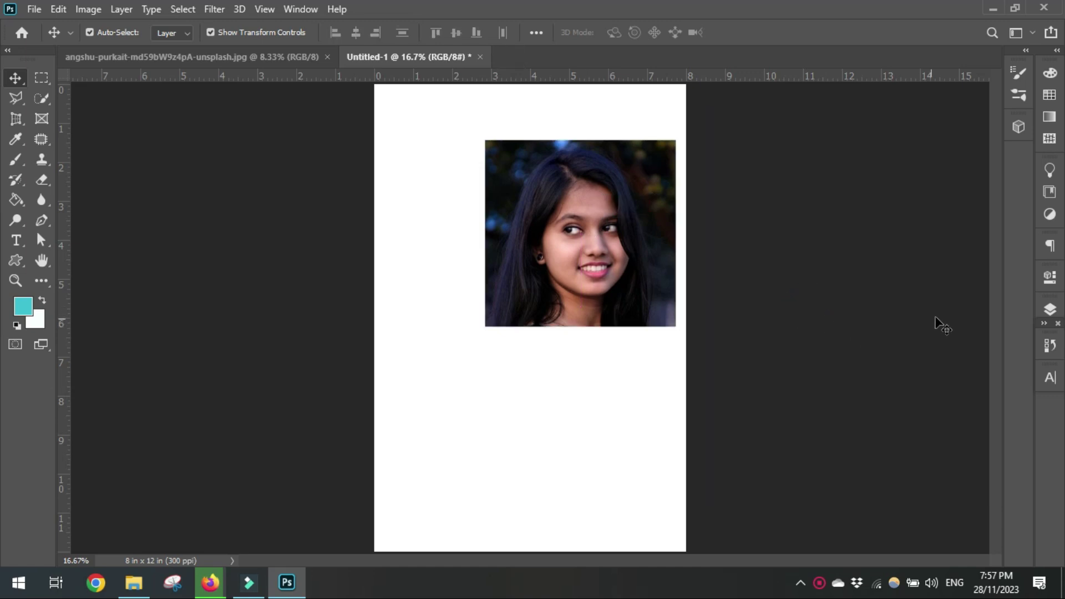
# Step: Examine the Layer 1 Frame layer by selecting its frame and its picture alternately to compare their bounds
pyautogui.click(1055, 311)
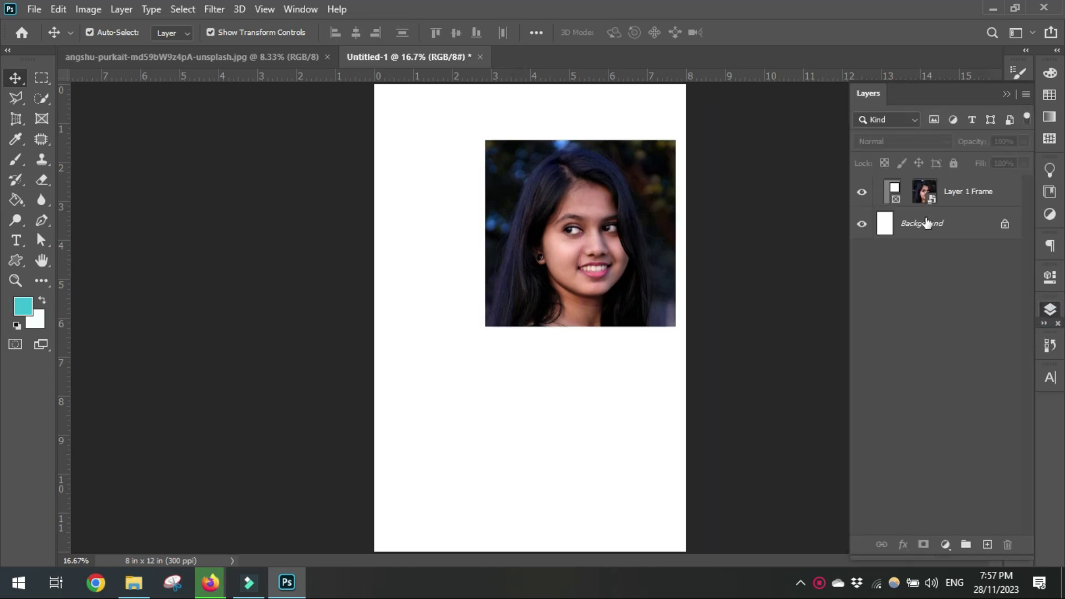
pyautogui.click(946, 195)
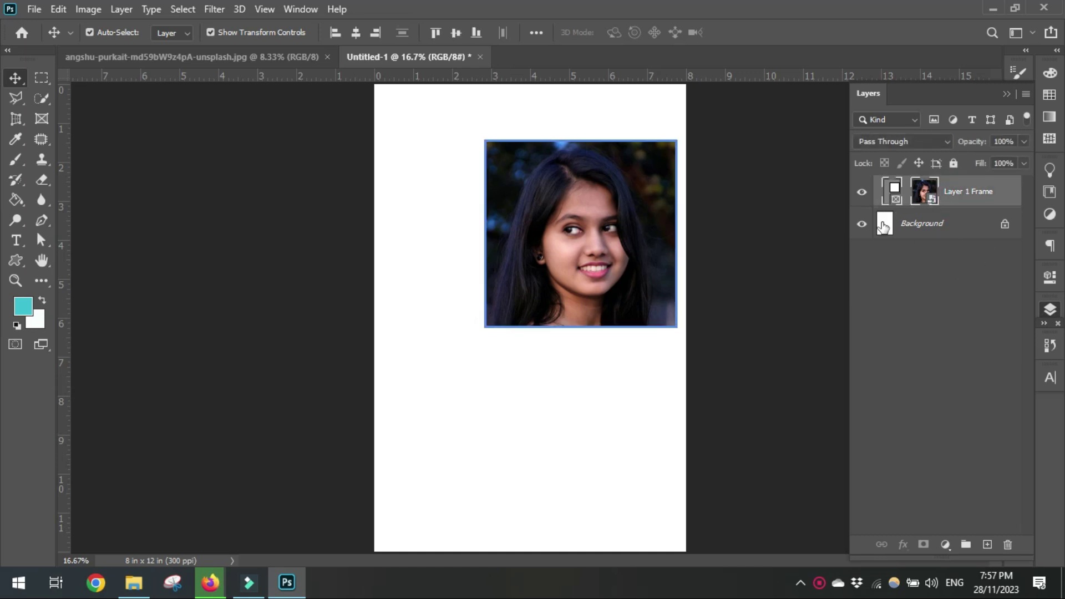
pyautogui.click(891, 194)
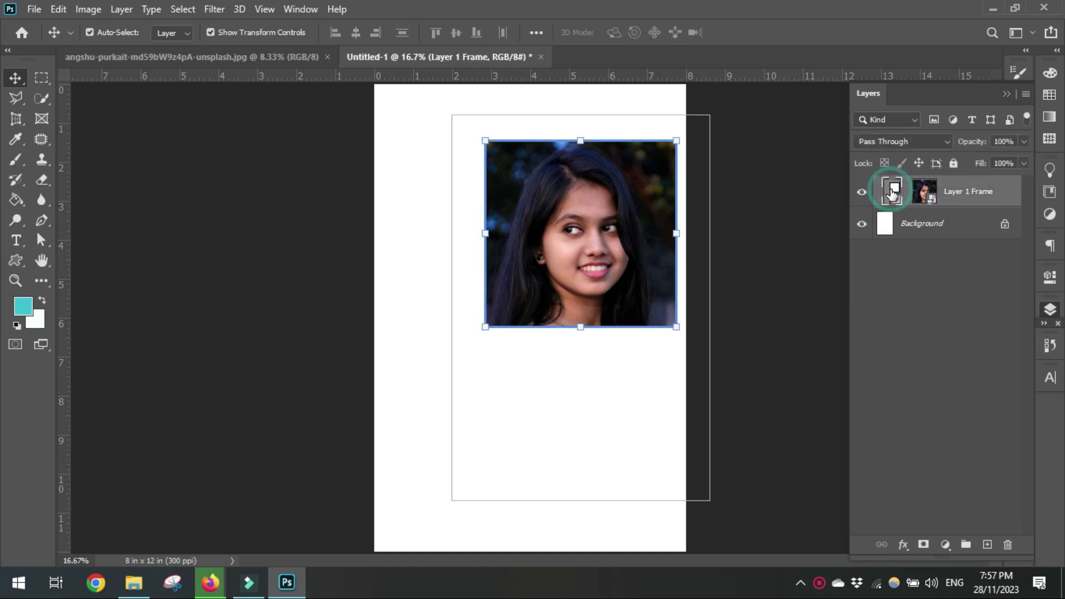
pyautogui.click(924, 192)
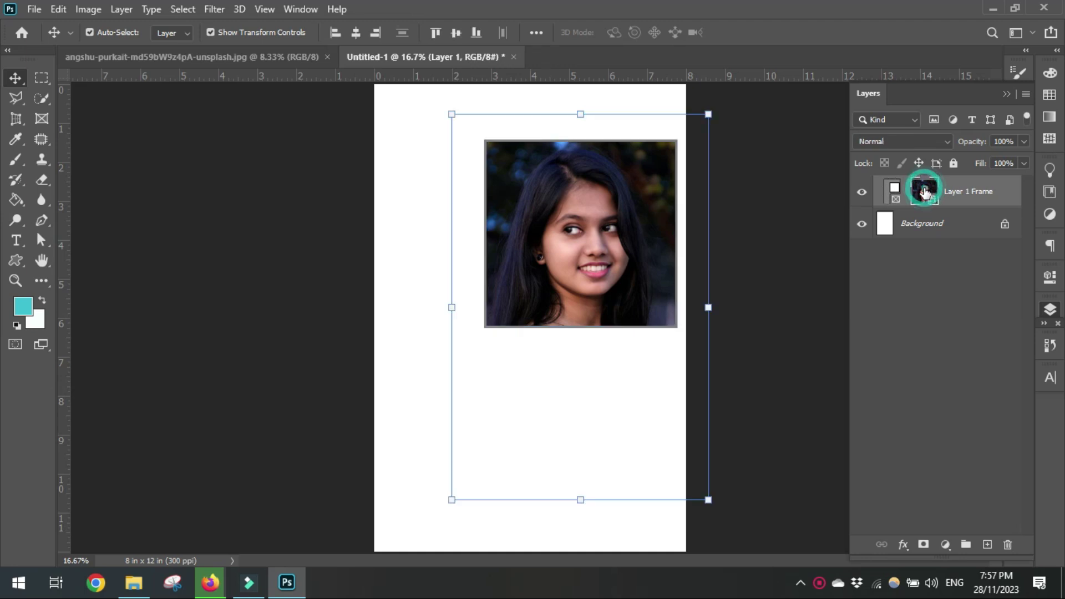
pyautogui.click(892, 193)
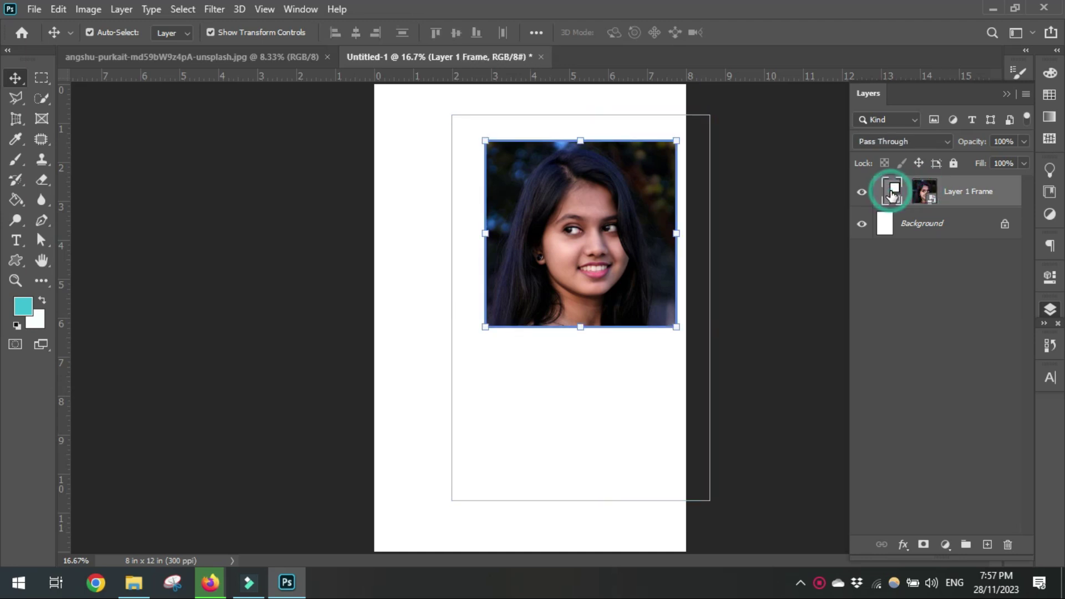
pyautogui.click(923, 191)
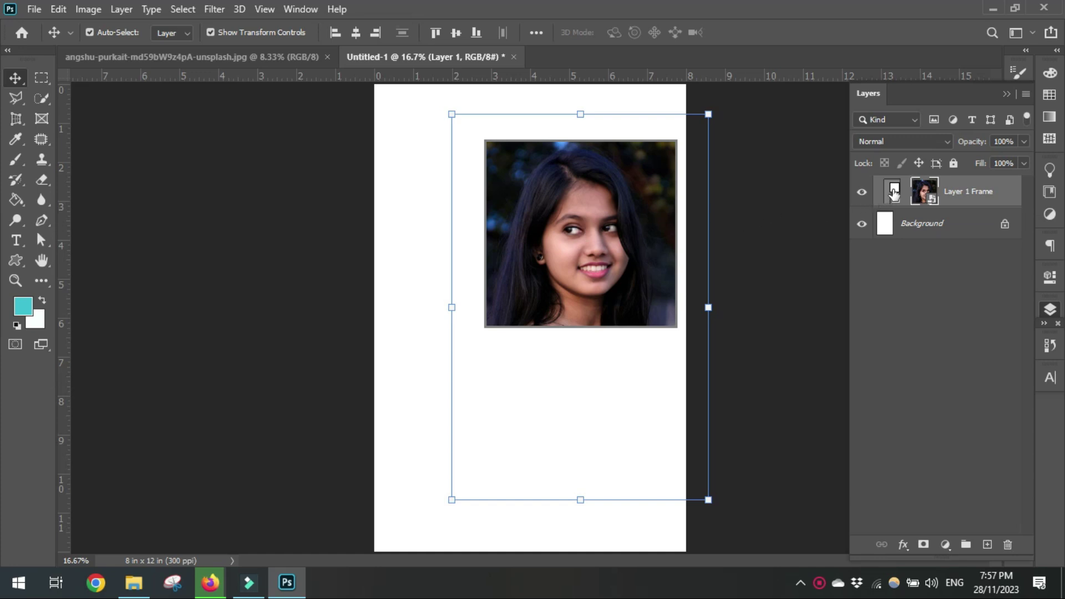
# Step: Resize the rectangular frame from its lower left corner and bottom edge to about 5.7 in wide and 4.3 in high
pyautogui.click(893, 194)
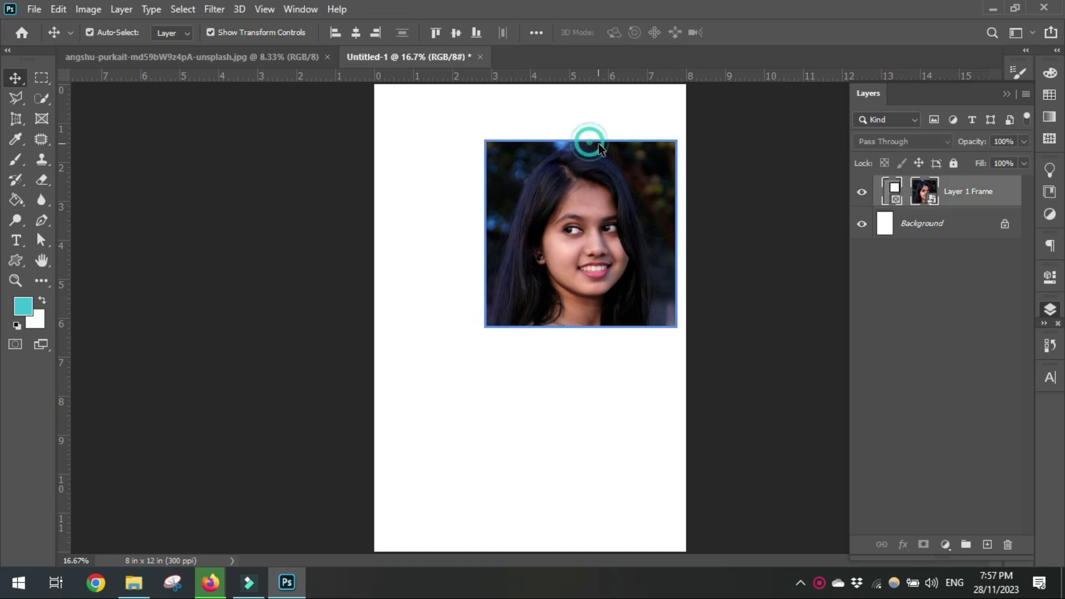
pyautogui.moveTo(485, 326); pyautogui.dragTo(452, 348)
pyautogui.moveTo(564, 348); pyautogui.dragTo(570, 307)
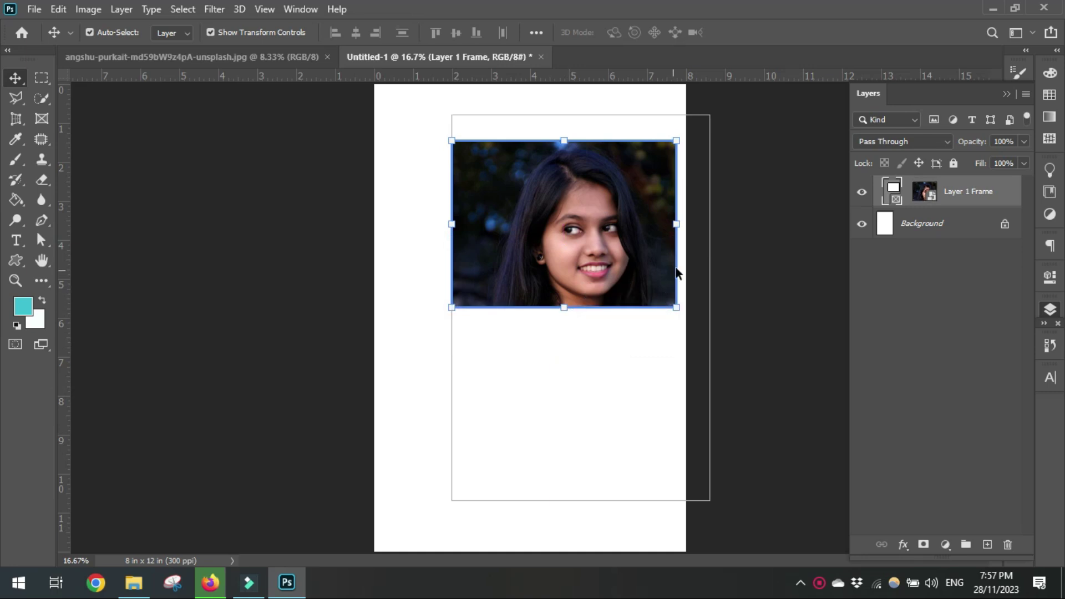
# Step: Shift only the picture slightly left within the widened rectangular frame, then deselect it
pyautogui.click(916, 192)
pyautogui.moveTo(623, 214)
pyautogui.mouseDown()
pyautogui.moveTo(608, 241)
pyautogui.moveTo(604, 209)
pyautogui.mouseUp()
pyautogui.moveTo(590, 210); pyautogui.dragTo(600, 211)
pyautogui.click(721, 317)
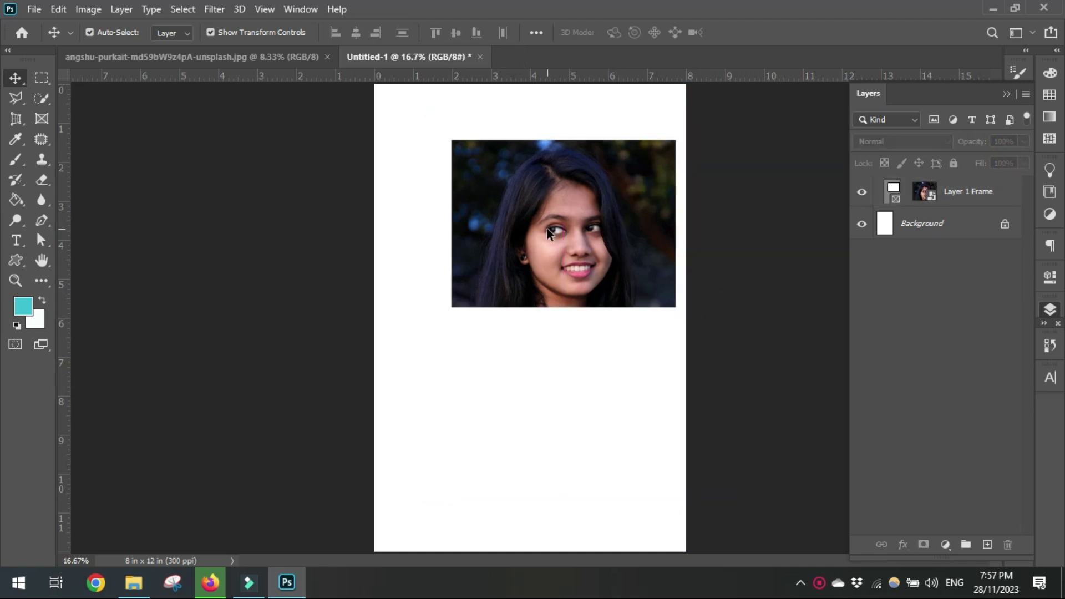
# Step: Move the whole Layer 1 Frame with its picture up and left, to about 1 in from the page's left edge
pyautogui.click(969, 192)
pyautogui.moveTo(624, 209); pyautogui.dragTo(584, 192)
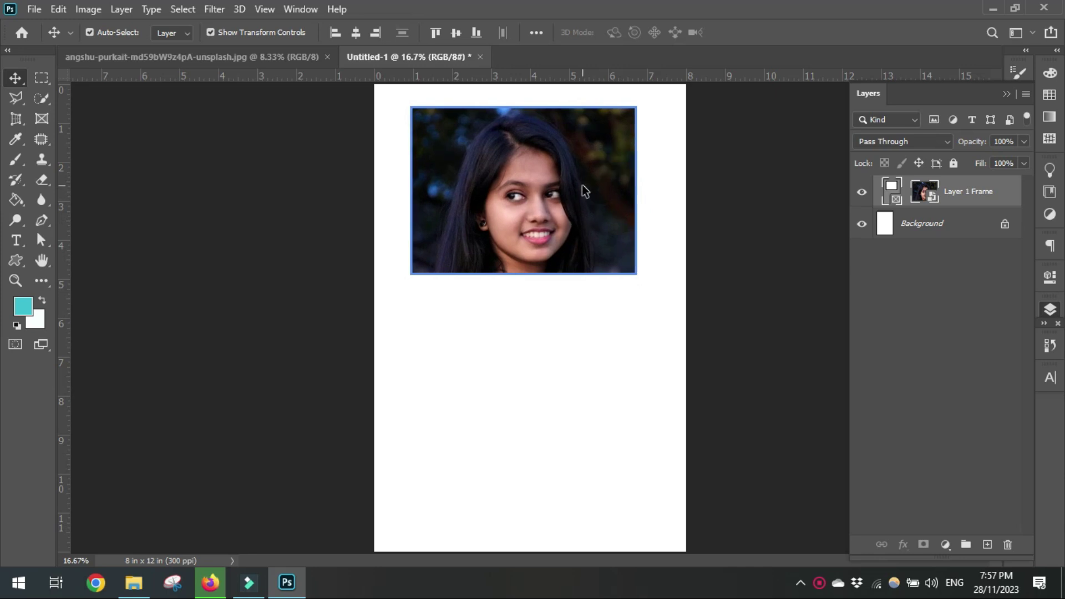
pyautogui.click(578, 279)
pyautogui.click(721, 359)
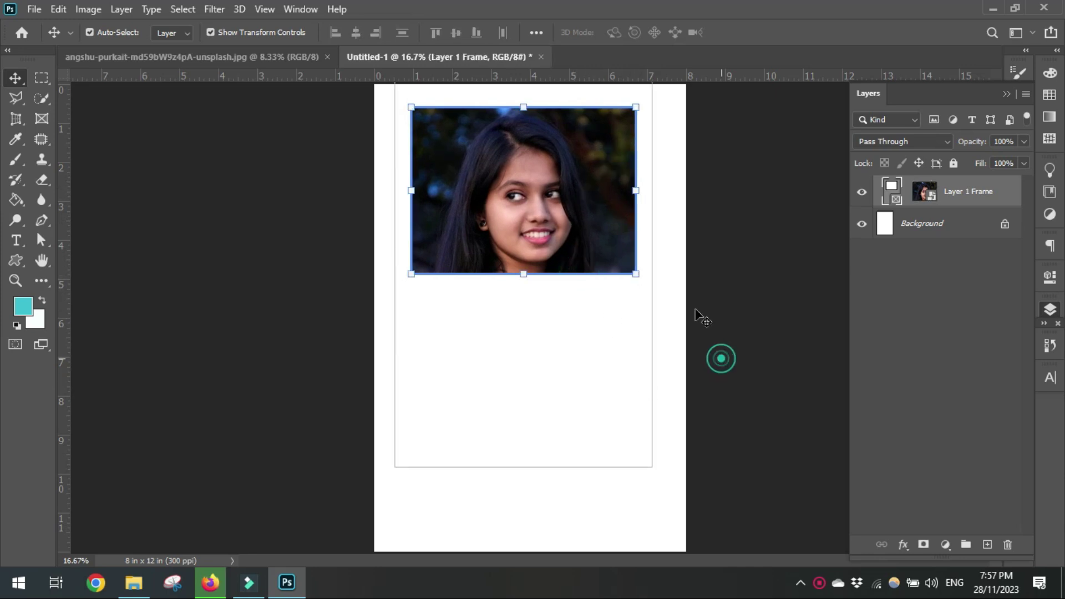
pyautogui.click(588, 244)
pyautogui.click(682, 277)
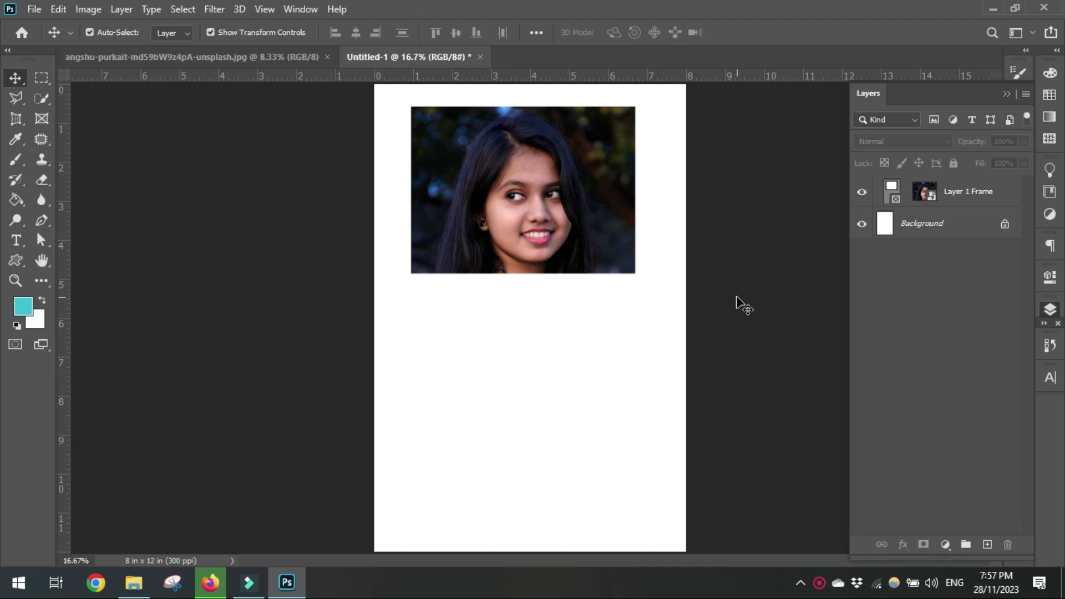
# Step: Draw a circular frame about 5.6 in across on the empty page area below the framed portrait
pyautogui.click(41, 119)
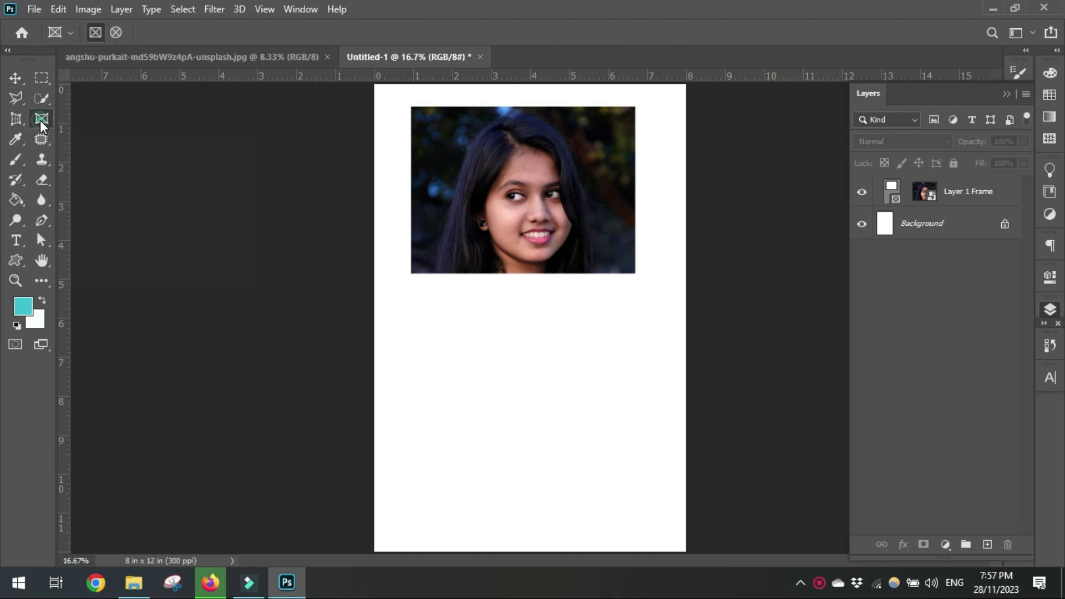
pyautogui.click(115, 33)
pyautogui.moveTo(411, 308); pyautogui.dragTo(631, 527)
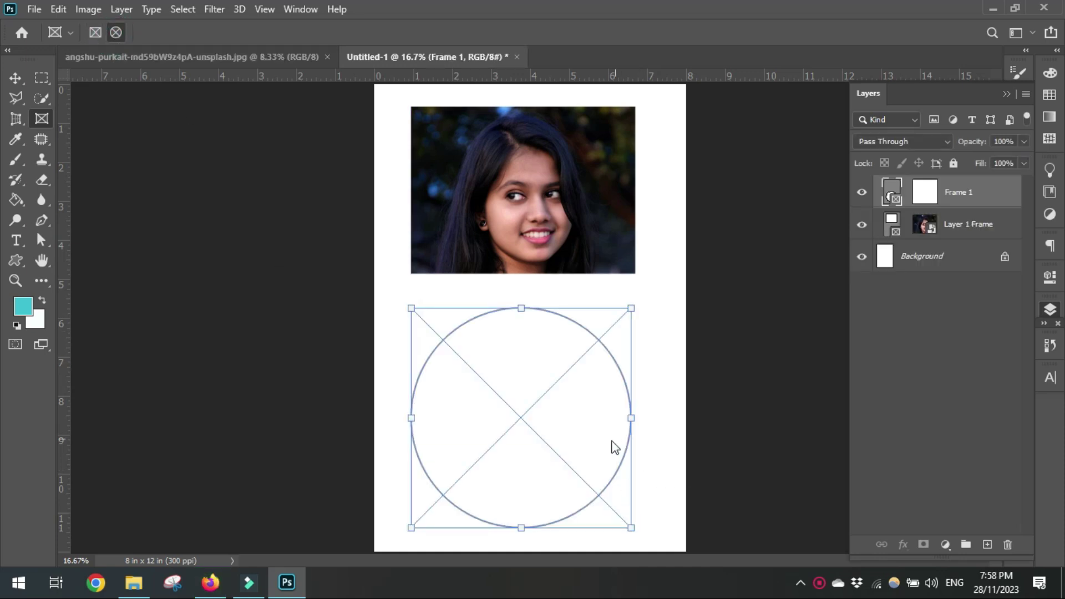
# Step: Nudge the rectangular framed portrait slightly to the left with the Move tool
pyautogui.click(17, 79)
pyautogui.click(457, 200)
pyautogui.moveTo(550, 225)
pyautogui.mouseDown()
pyautogui.moveTo(534, 400)
pyautogui.moveTo(524, 299)
pyautogui.moveTo(545, 226)
pyautogui.mouseUp()
# Step: Place the original portrait in the circular frame, scale it to 62.40% and position the woman's face within the circle
pyautogui.click(254, 57)
pyautogui.moveTo(542, 277); pyautogui.dragTo(536, 443)
pyautogui.moveTo(531, 401)
pyautogui.mouseDown()
pyautogui.moveTo(524, 391)
pyautogui.moveTo(541, 416)
pyautogui.moveTo(538, 394)
pyautogui.moveTo(538, 412)
pyautogui.mouseUp()
pyautogui.moveTo(730, 226); pyautogui.dragTo(651, 347)
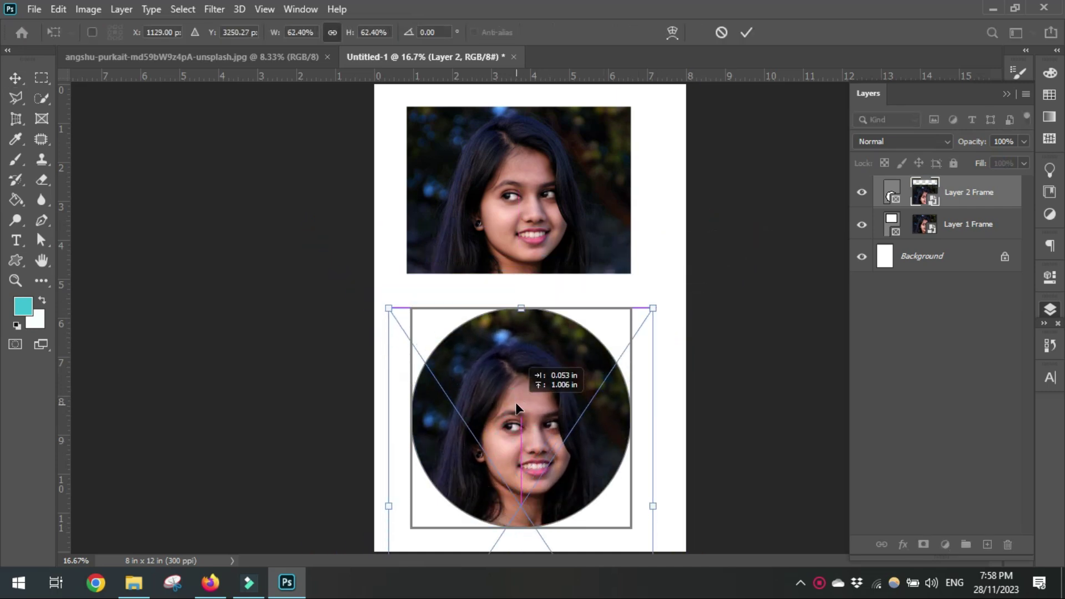